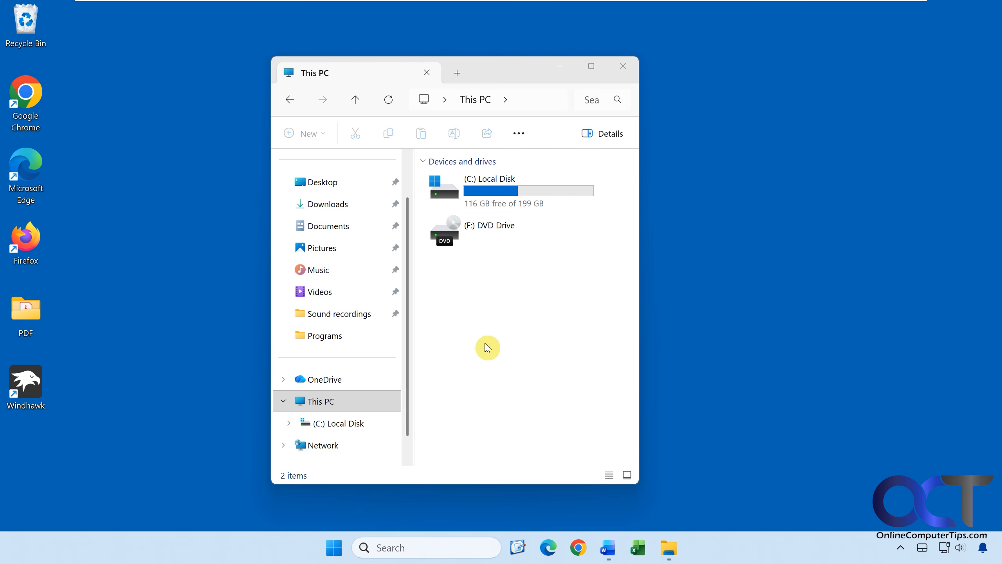
- Open Disk Management and select the Data (E:) volume on Disk 0
{"action": "right_click", "coordinate": [334, 548]}
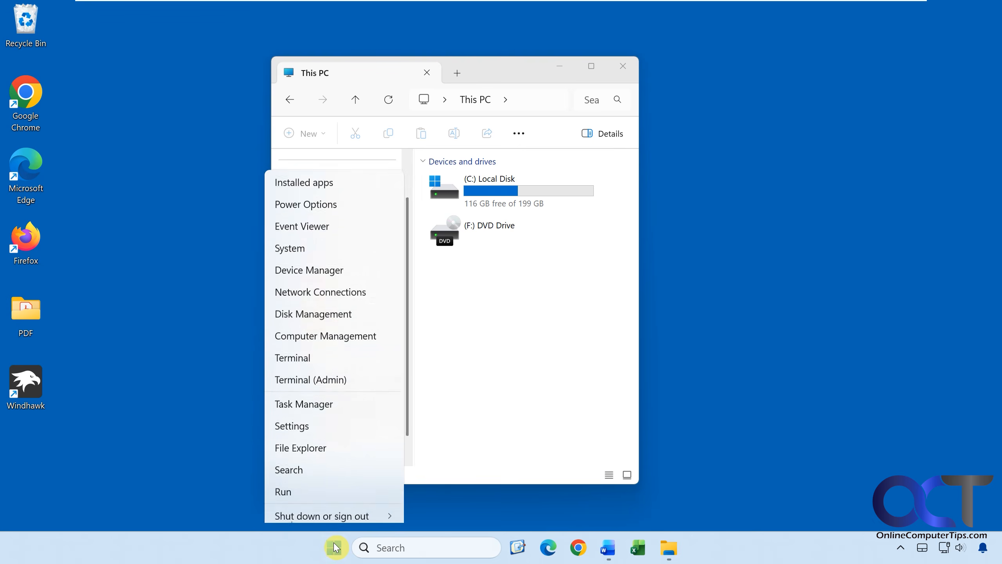
{"action": "left_click", "coordinate": [336, 295]}
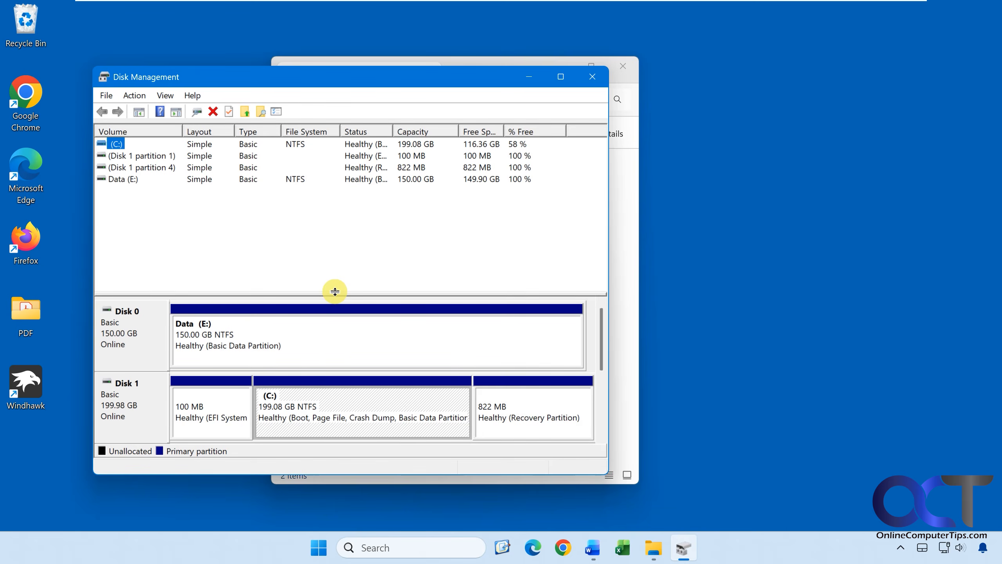
{"action": "left_click", "coordinate": [323, 353]}
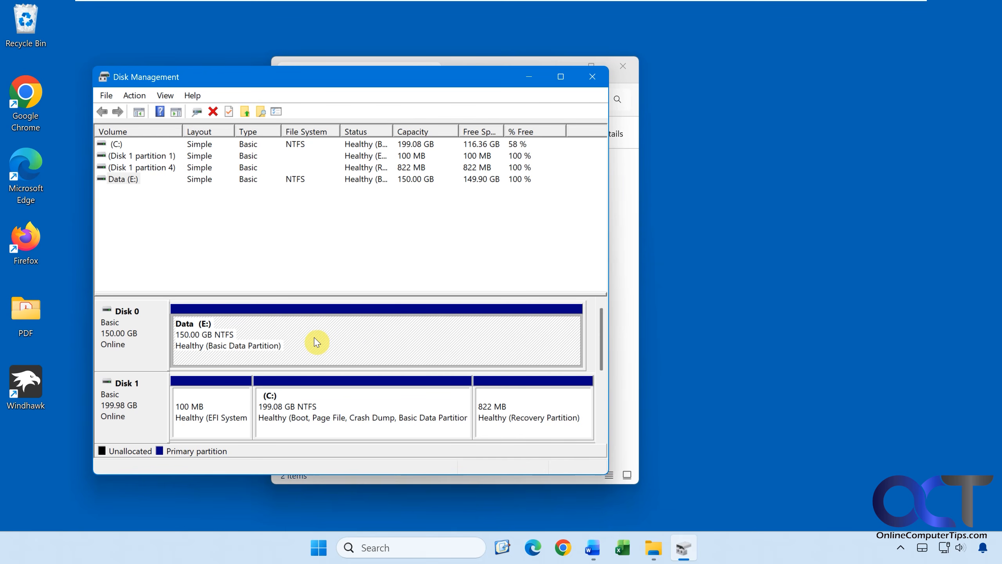
- Check the first fix in the Word document Missing Drive.docx, return to Disk Management, and remove drive letter E from the Data volume
{"action": "left_click", "coordinate": [592, 548]}
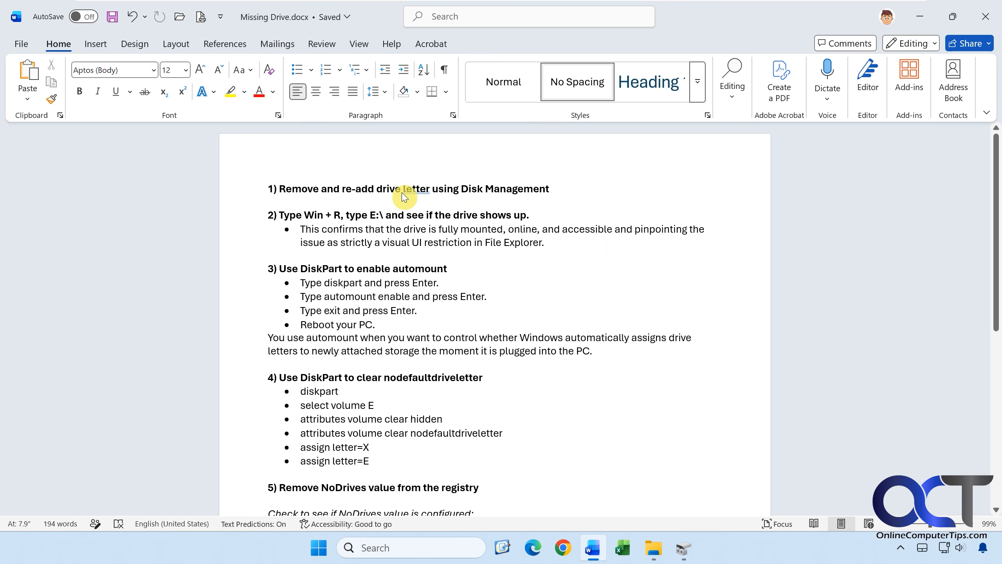
{"action": "left_click", "coordinate": [919, 16]}
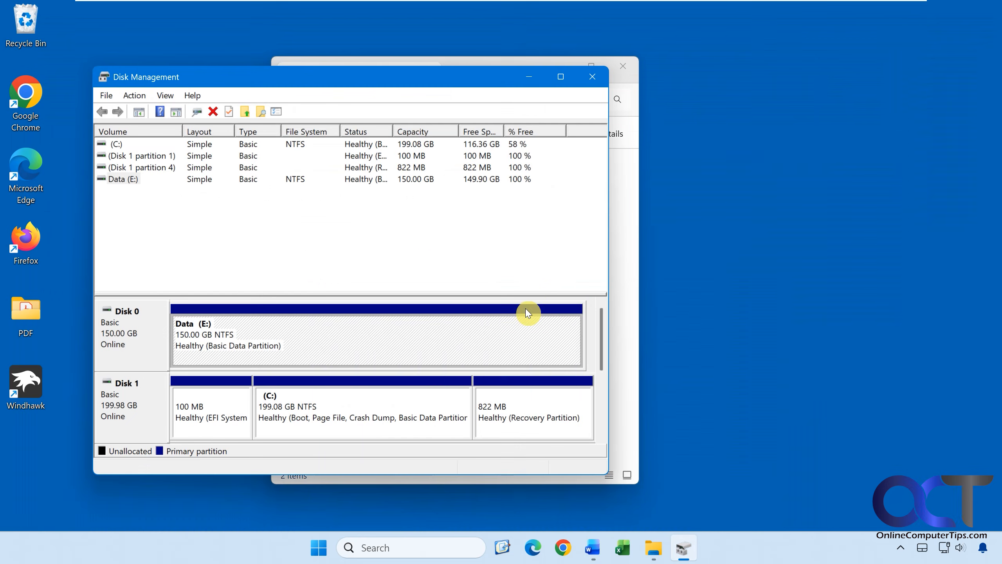
{"action": "right_click", "coordinate": [399, 347]}
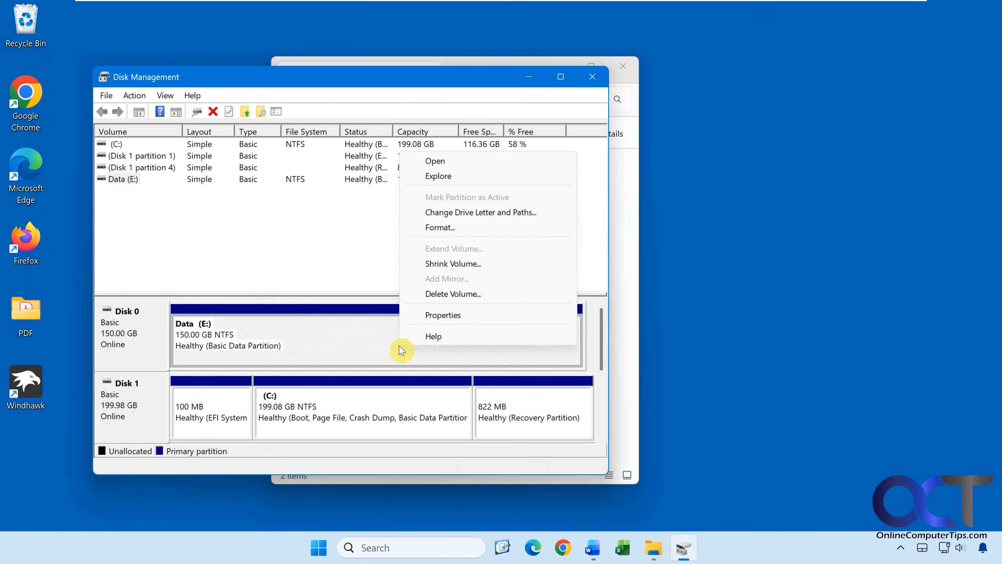
{"action": "left_click", "coordinate": [464, 213]}
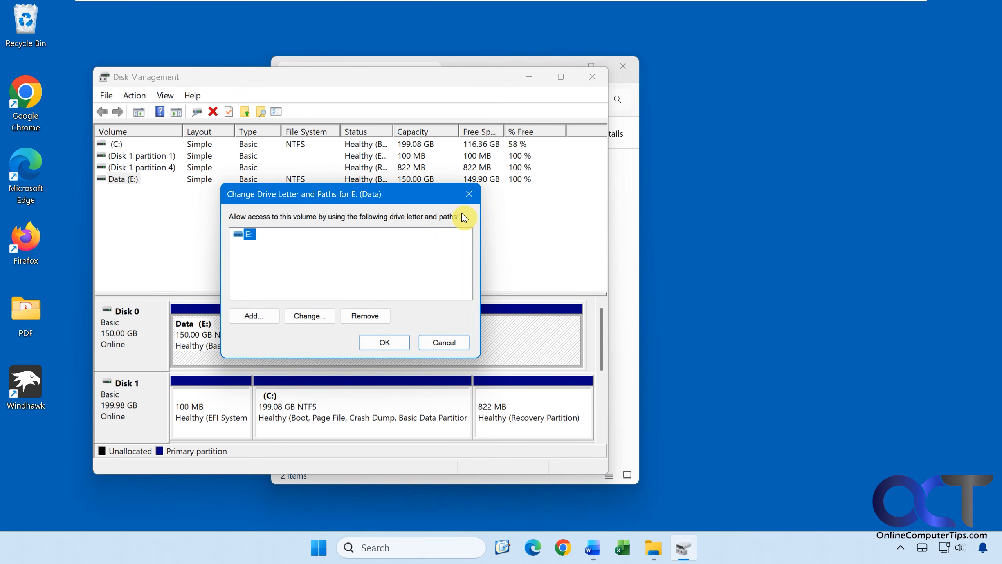
{"action": "left_click", "coordinate": [362, 316]}
{"action": "left_click", "coordinate": [541, 368]}
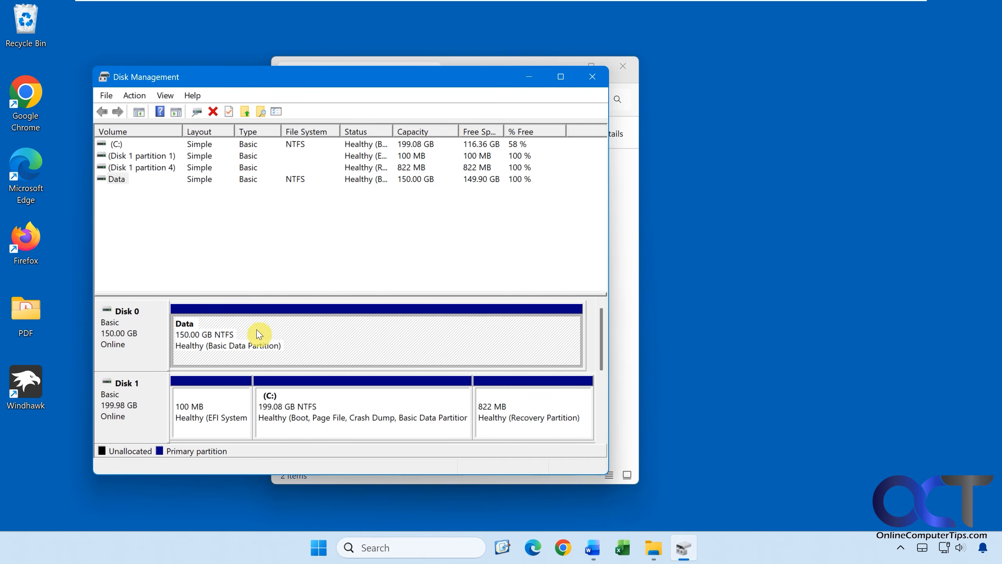
- Add drive letter E to the Data volume on Disk 0
{"action": "right_click", "coordinate": [315, 338]}
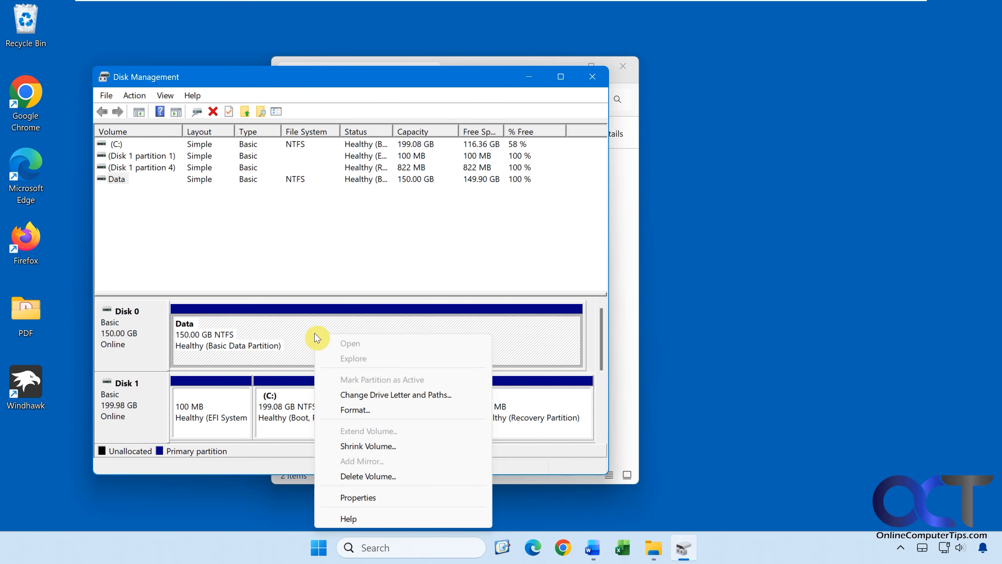
{"action": "left_click", "coordinate": [358, 395]}
{"action": "left_click", "coordinate": [269, 316]}
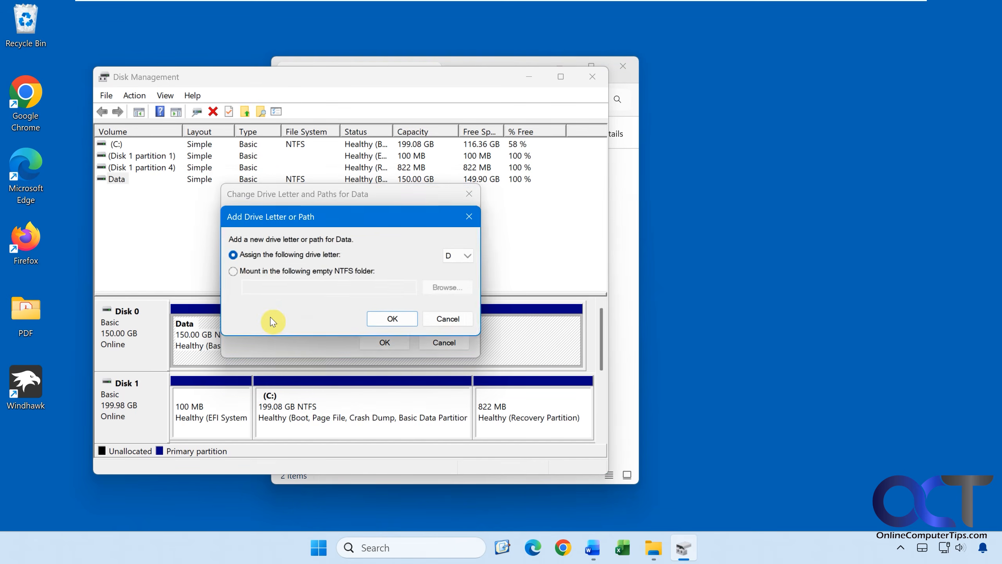
{"action": "left_click", "coordinate": [458, 256]}
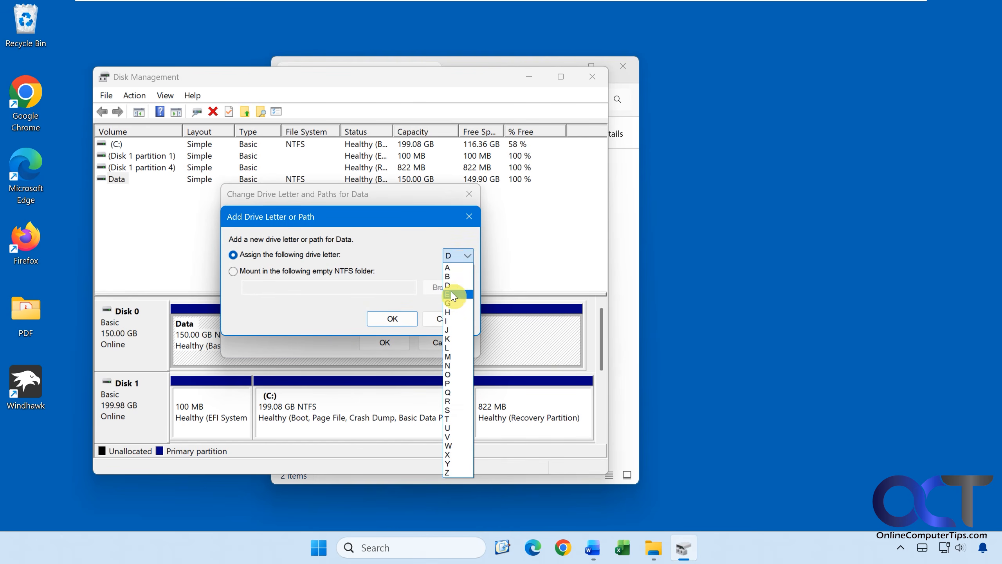
{"action": "left_click", "coordinate": [451, 291]}
{"action": "left_click", "coordinate": [392, 318]}
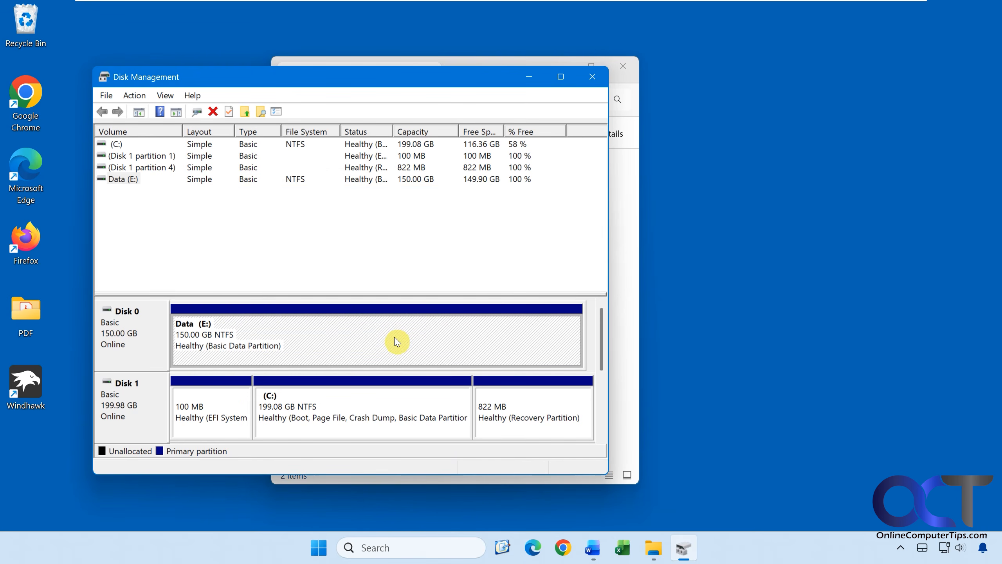
- Close the open File Explorer window and restart the Windows Explorer process from Task Manager, closing Task Manager when done
{"action": "right_click", "coordinate": [653, 547]}
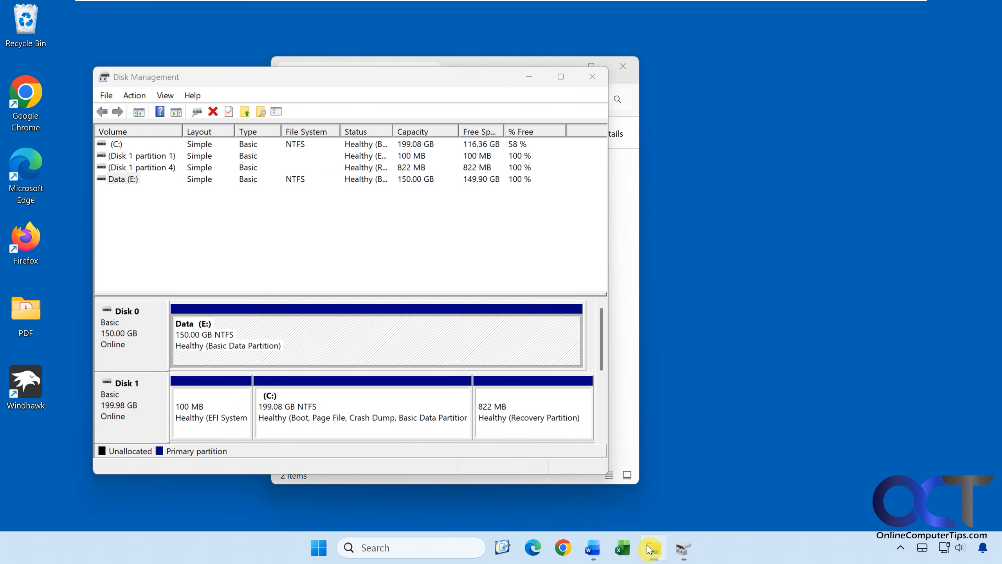
{"action": "left_click", "coordinate": [636, 514]}
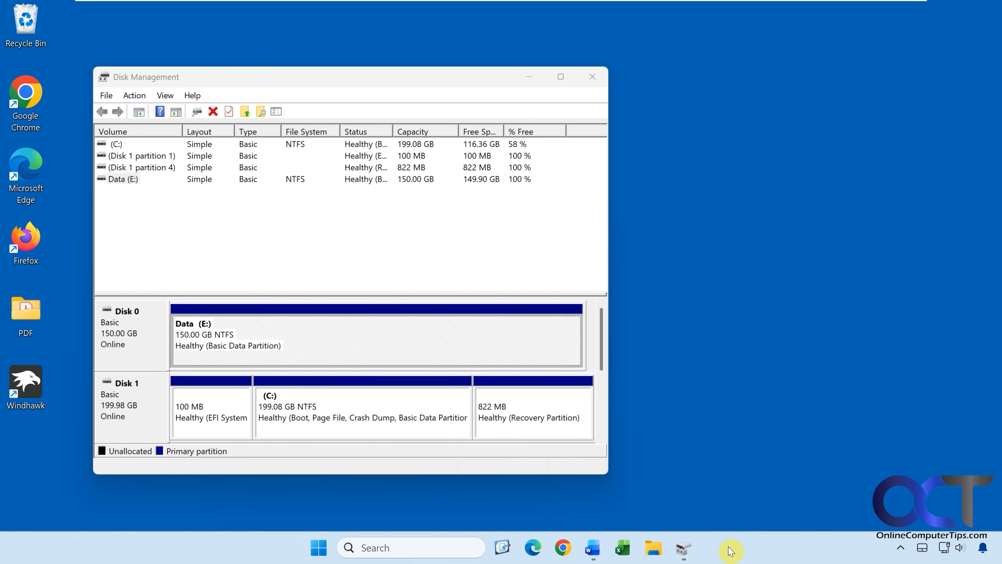
{"action": "right_click", "coordinate": [730, 551]}
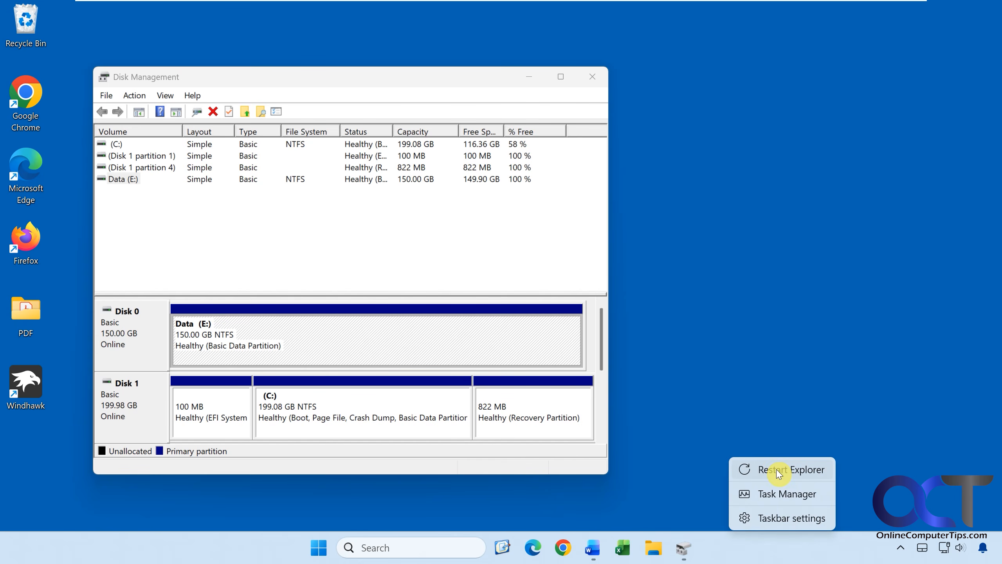
{"action": "left_click", "coordinate": [772, 492]}
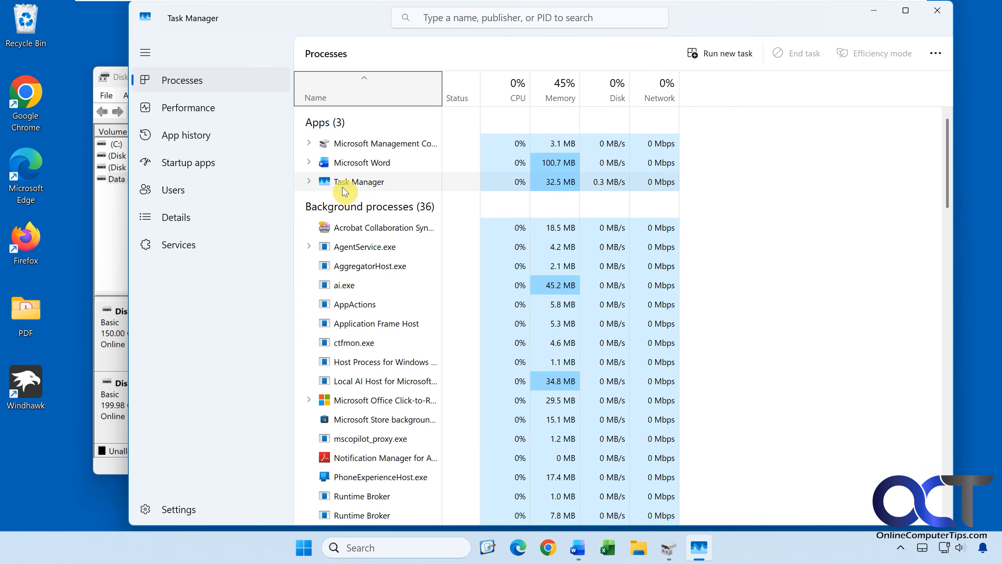
{"action": "scroll", "coordinate": [394, 356], "scroll_direction": "down", "scroll_amount": 5}
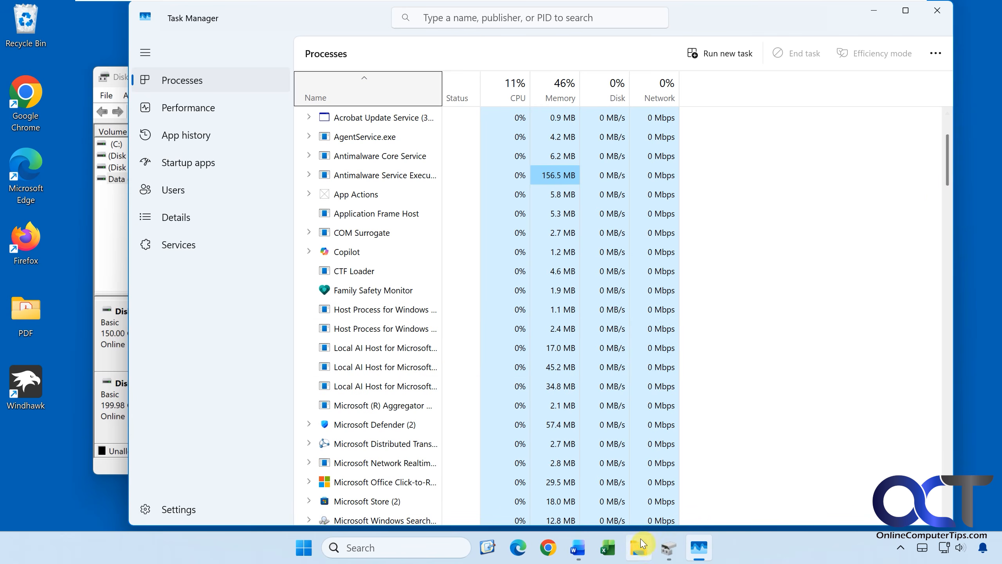
{"action": "left_click_drag", "start_coordinate": [949, 174], "coordinate": [947, 489]}
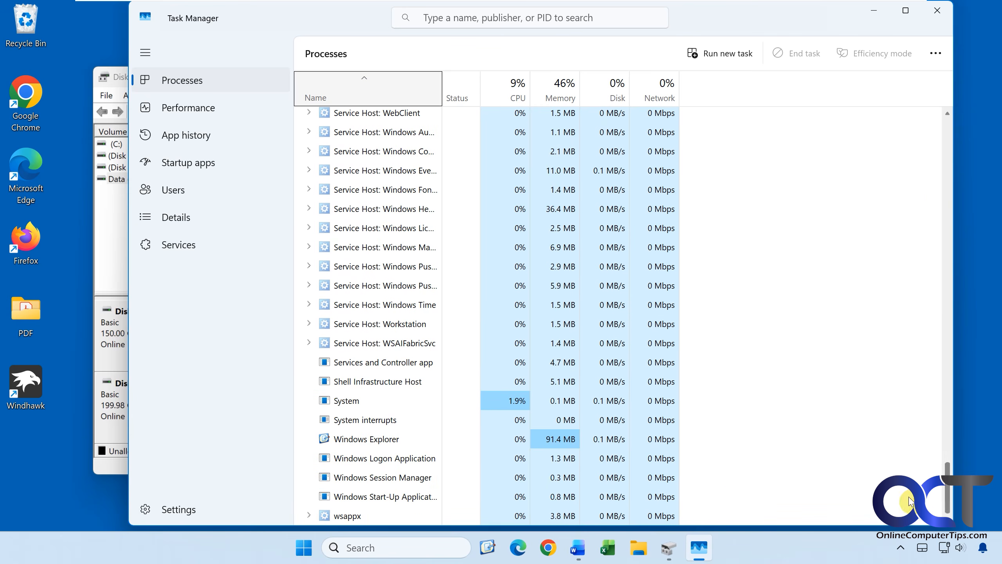
{"action": "right_click", "coordinate": [380, 439]}
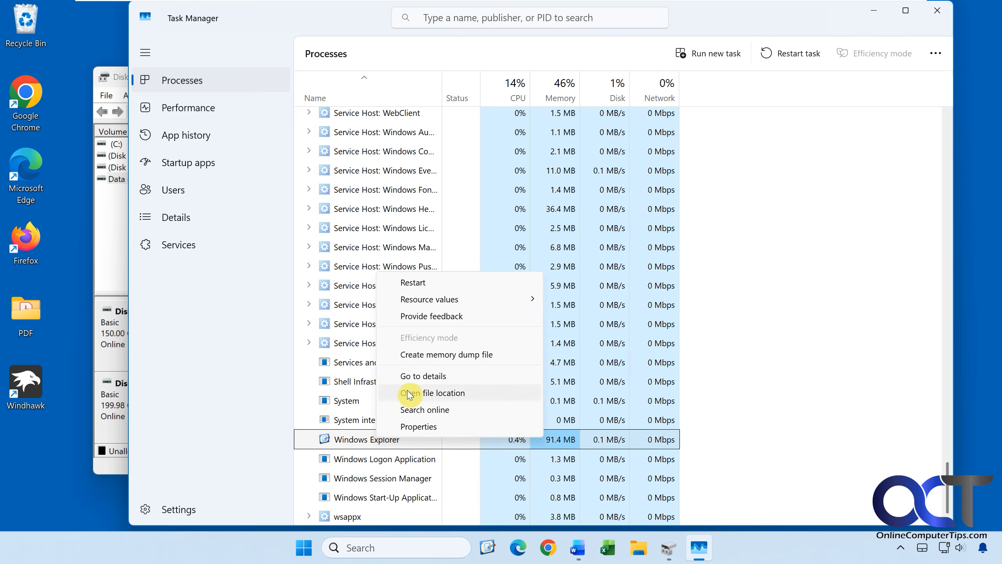
{"action": "left_click", "coordinate": [424, 282]}
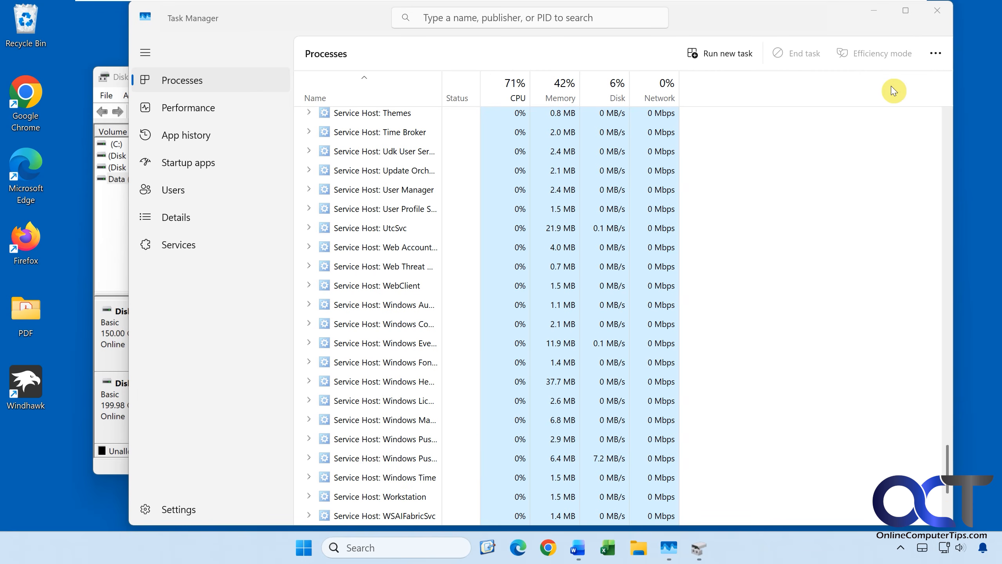
{"action": "left_click", "coordinate": [934, 18]}
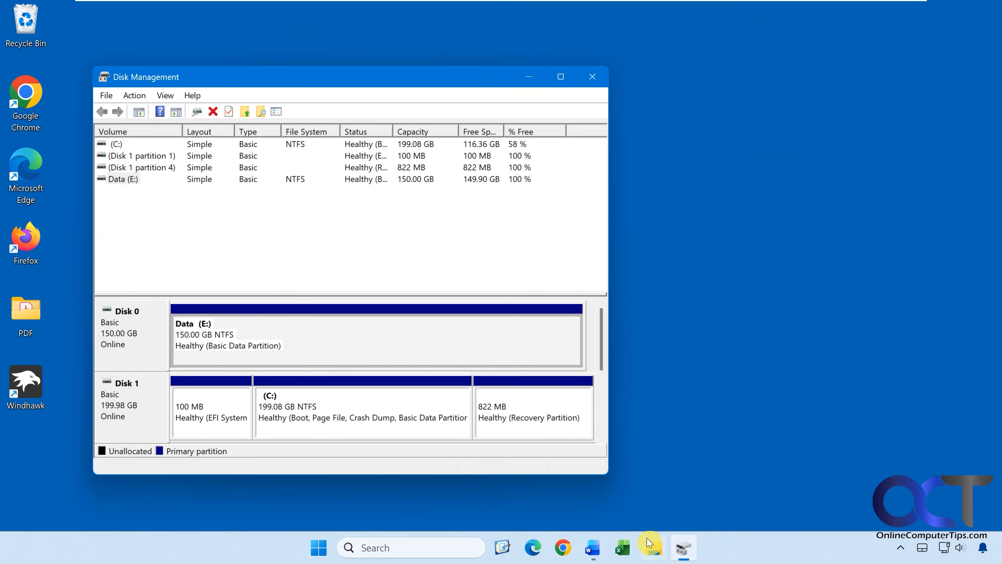
- Check the drives listed under This PC in a new File Explorer window for the Data volume, and close the window
{"action": "left_click", "coordinate": [651, 549]}
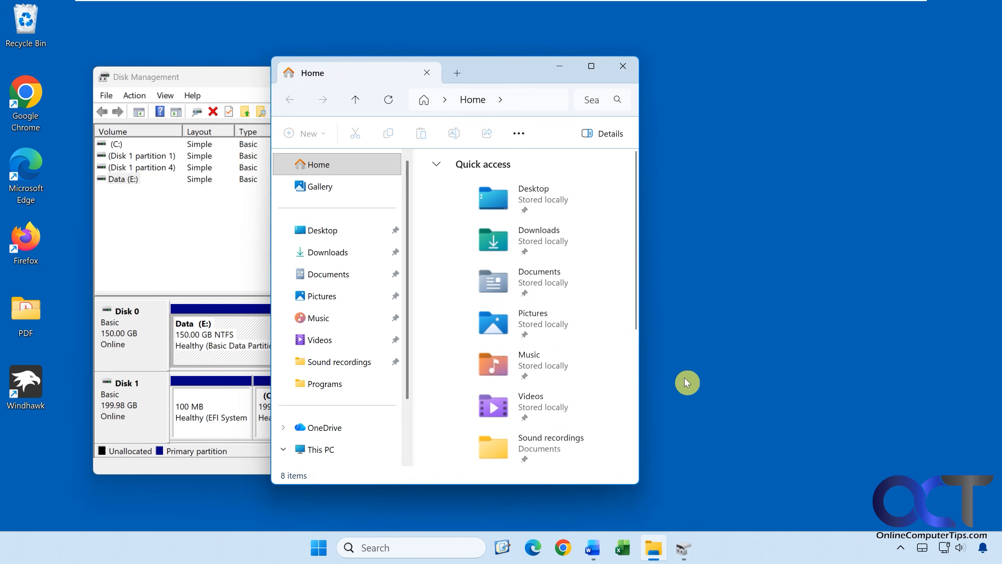
{"action": "left_click", "coordinate": [340, 449]}
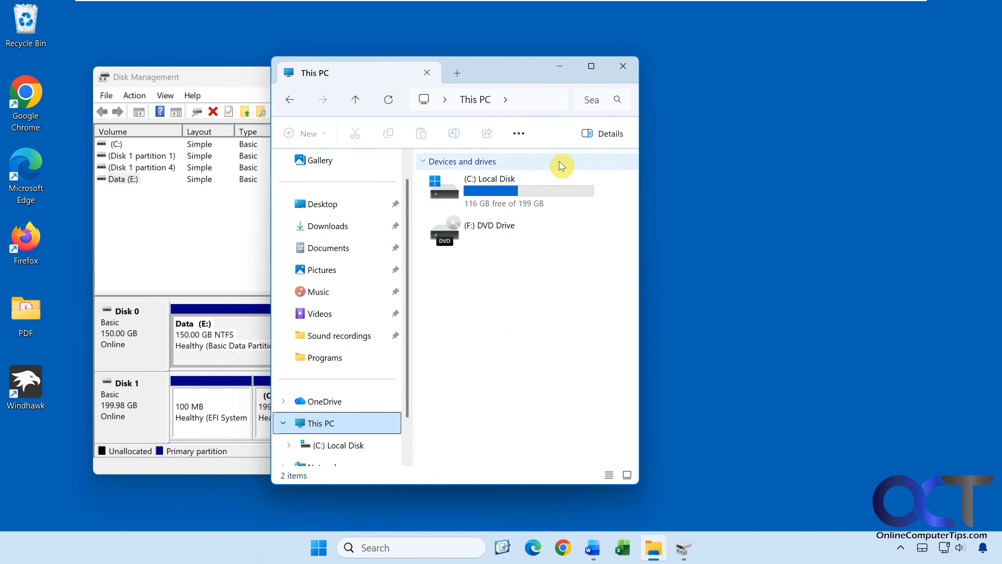
{"action": "left_click", "coordinate": [624, 68]}
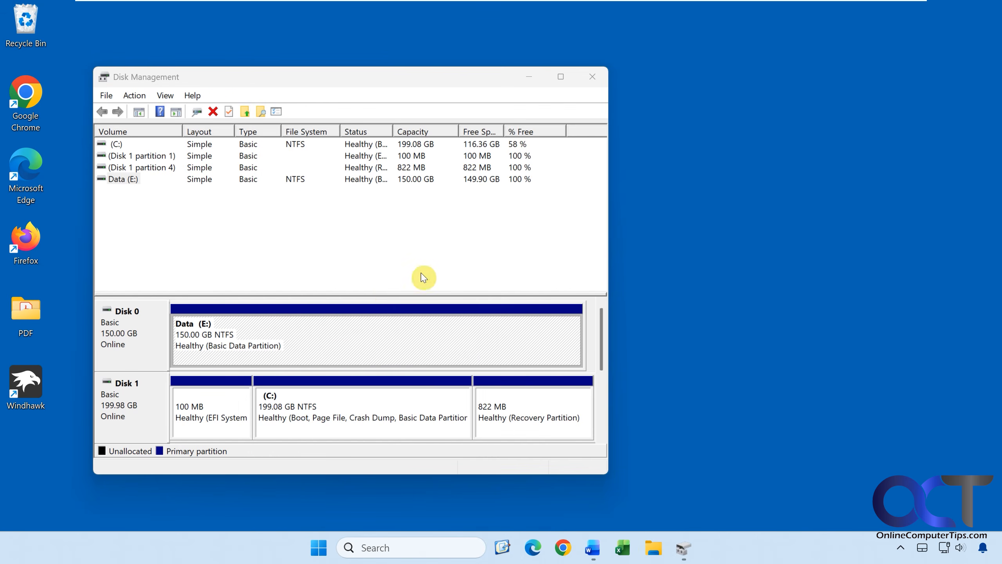
- Change the drive letter of the Data volume on Disk 0 to G, accepting the warning about programs that rely on drive letters
{"action": "right_click", "coordinate": [371, 333]}
{"action": "left_click", "coordinate": [398, 386]}
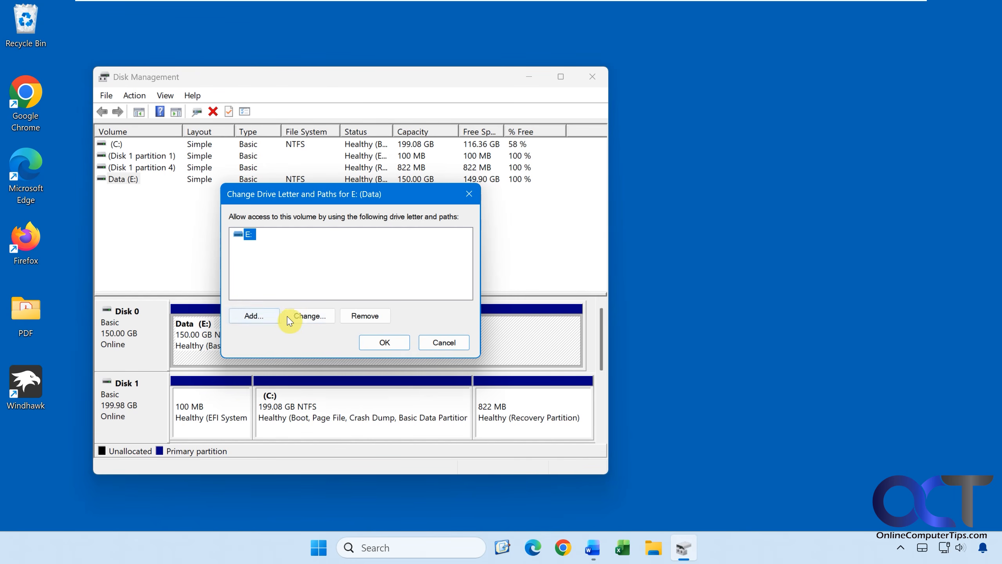
{"action": "left_click", "coordinate": [301, 318]}
{"action": "left_click", "coordinate": [465, 257]}
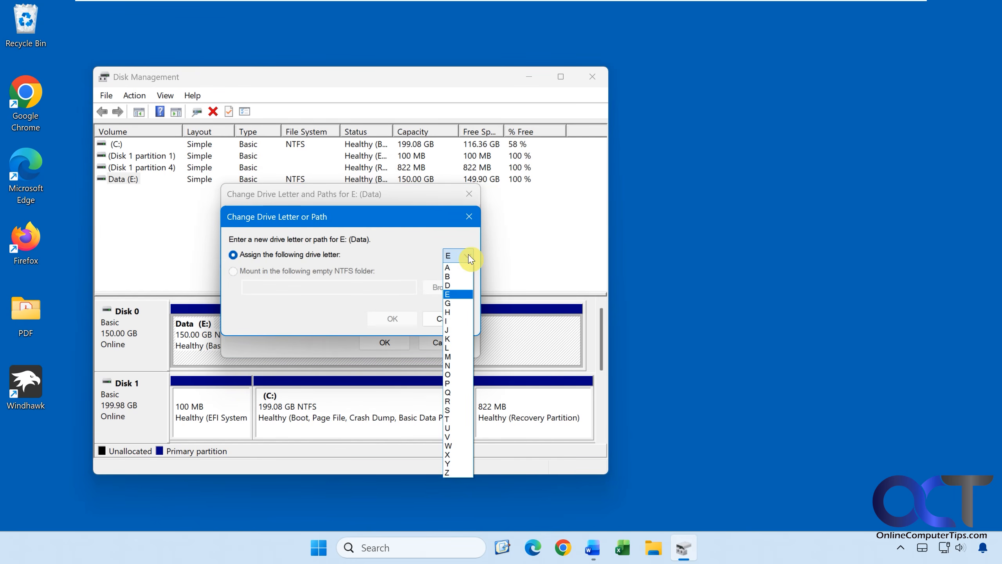
{"action": "left_click", "coordinate": [457, 301]}
{"action": "left_click", "coordinate": [402, 321]}
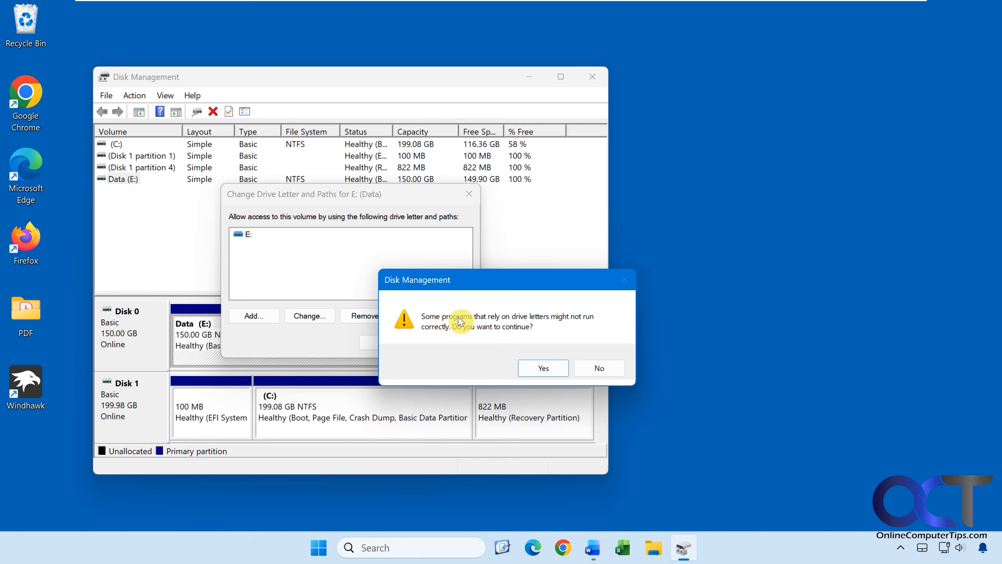
{"action": "left_click", "coordinate": [527, 366]}
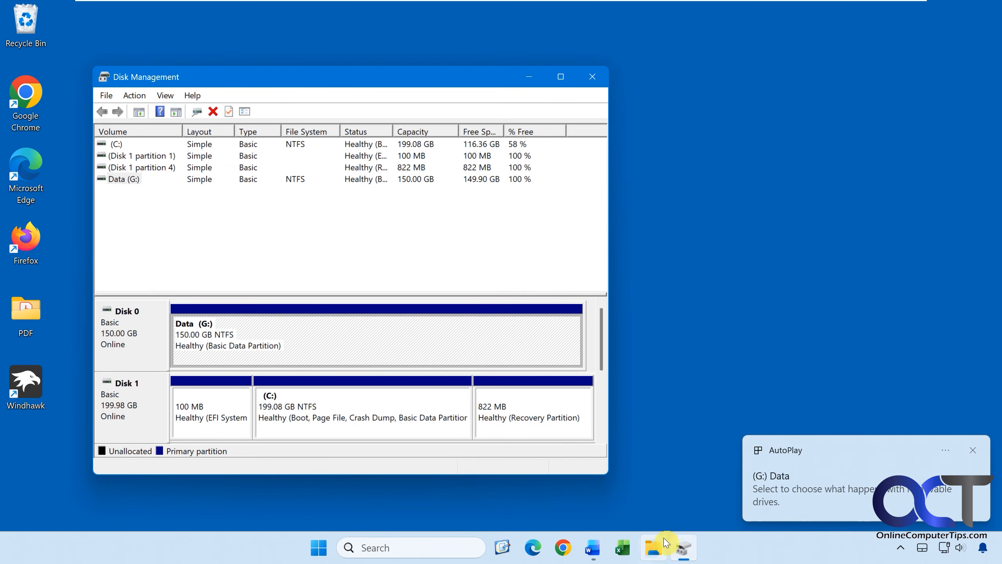
- Look under This PC in File Explorer for the Data drive with letter G, and close the window
{"action": "left_click", "coordinate": [655, 547]}
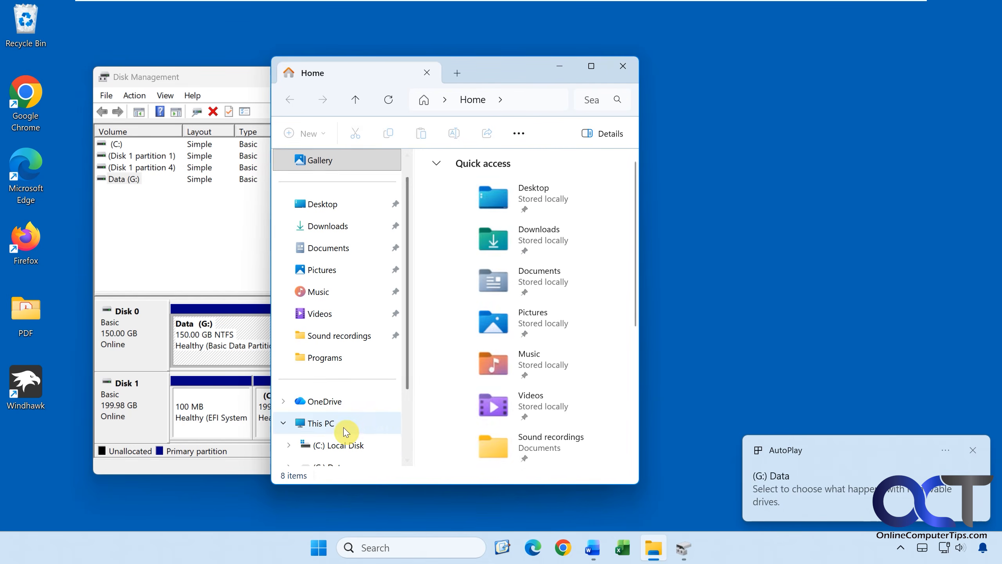
{"action": "left_click", "coordinate": [345, 426]}
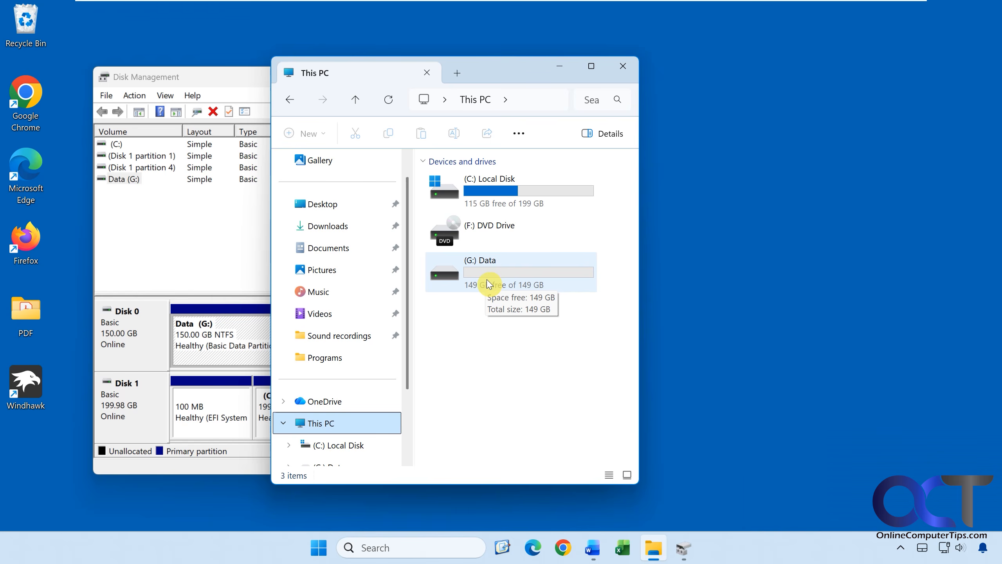
{"action": "left_click", "coordinate": [623, 67]}
- Change the Data volume's drive letter from G back to E and accept the drive letter warning
{"action": "right_click", "coordinate": [351, 334]}
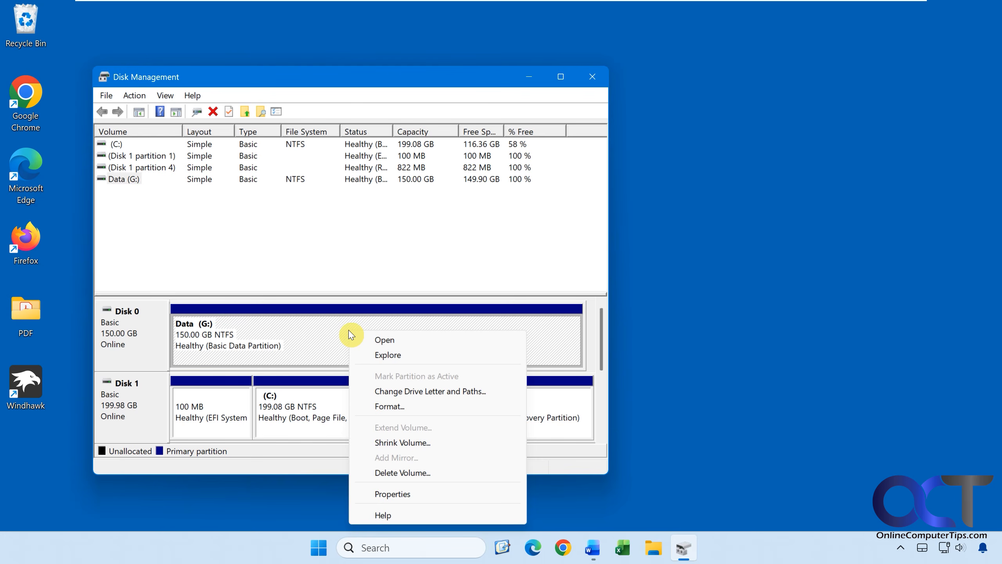
{"action": "left_click", "coordinate": [387, 392]}
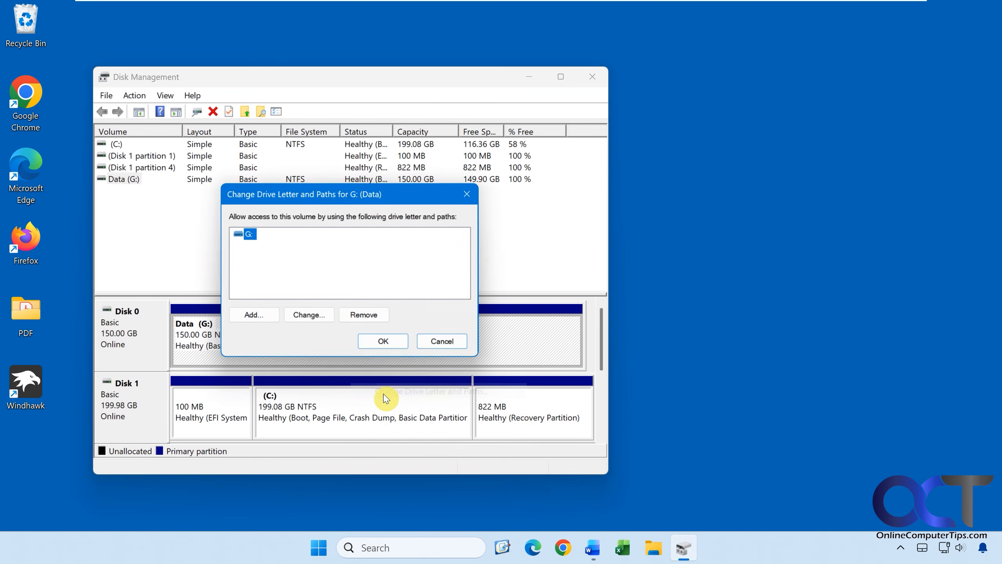
{"action": "left_click", "coordinate": [321, 317]}
{"action": "left_click", "coordinate": [456, 256]}
{"action": "scroll", "coordinate": [454, 263], "scroll_direction": "up", "scroll_amount": 2}
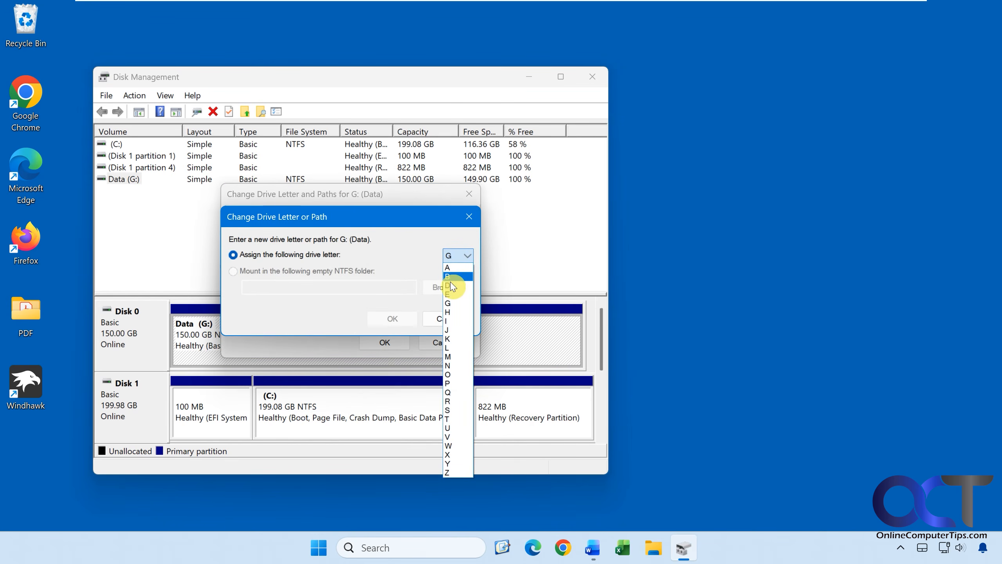
{"action": "left_click", "coordinate": [449, 291]}
{"action": "left_click", "coordinate": [405, 320]}
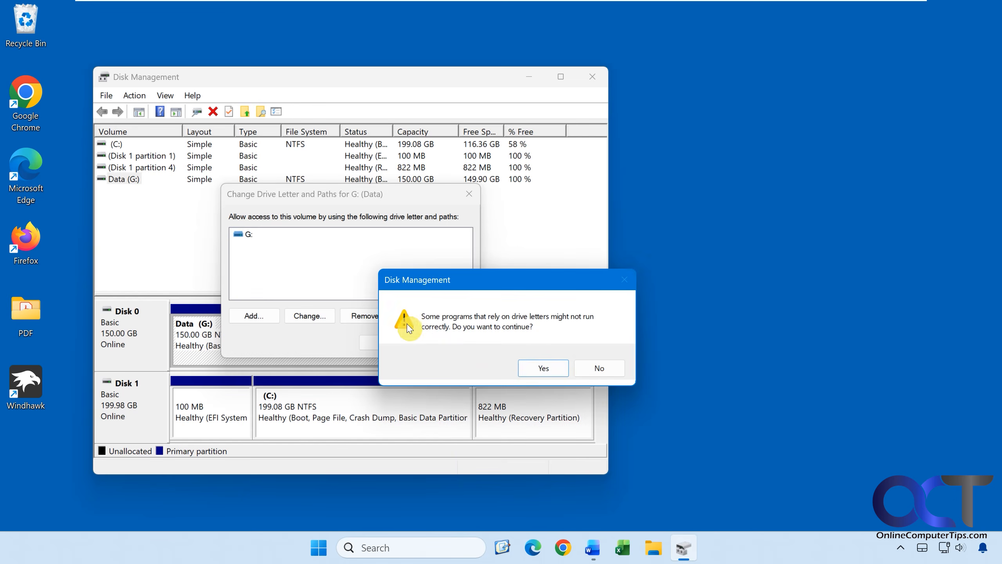
{"action": "left_click", "coordinate": [523, 368]}
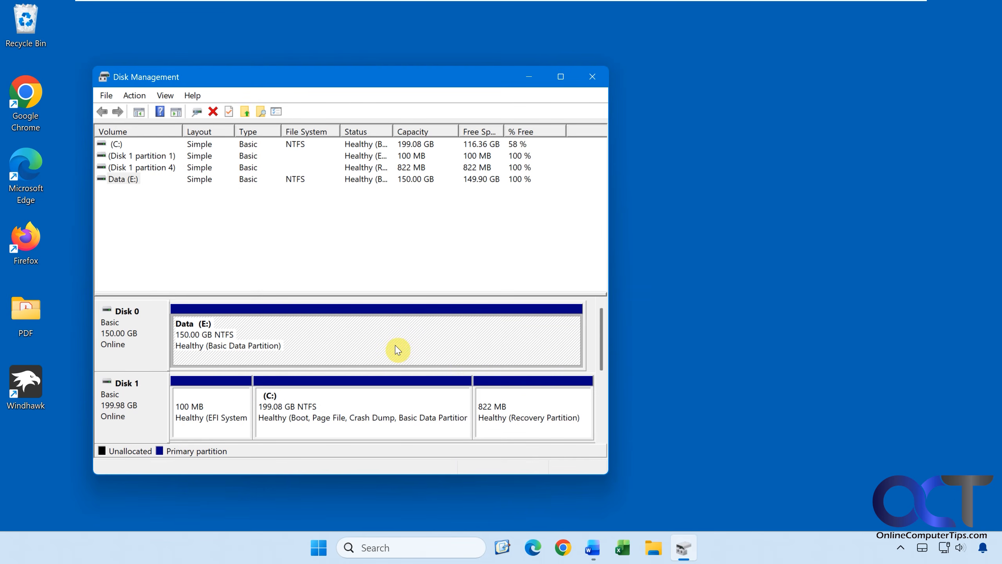
- Look under This PC in File Explorer for the Data drive with letter E, and close the window
{"action": "left_click", "coordinate": [648, 548]}
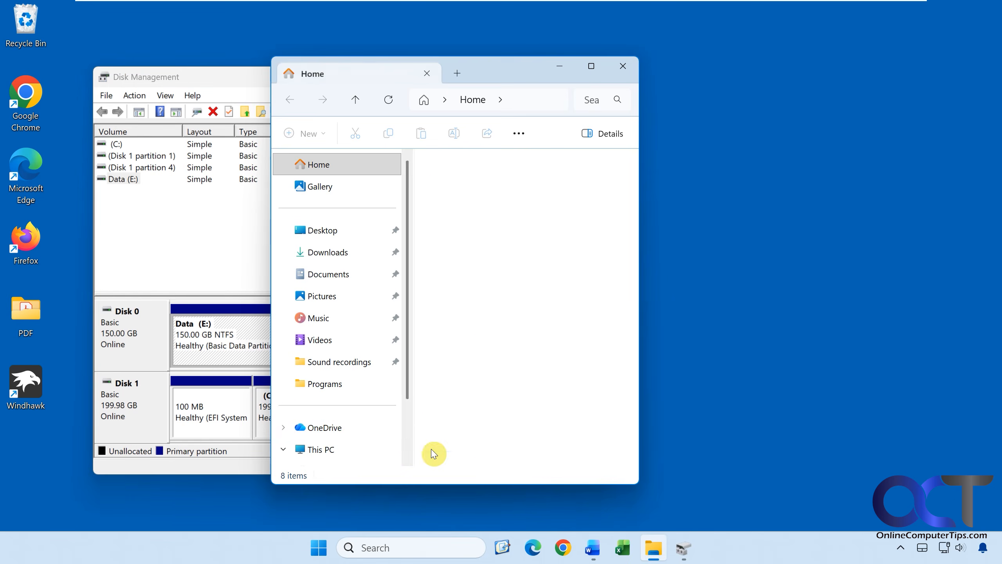
{"action": "left_click", "coordinate": [335, 446]}
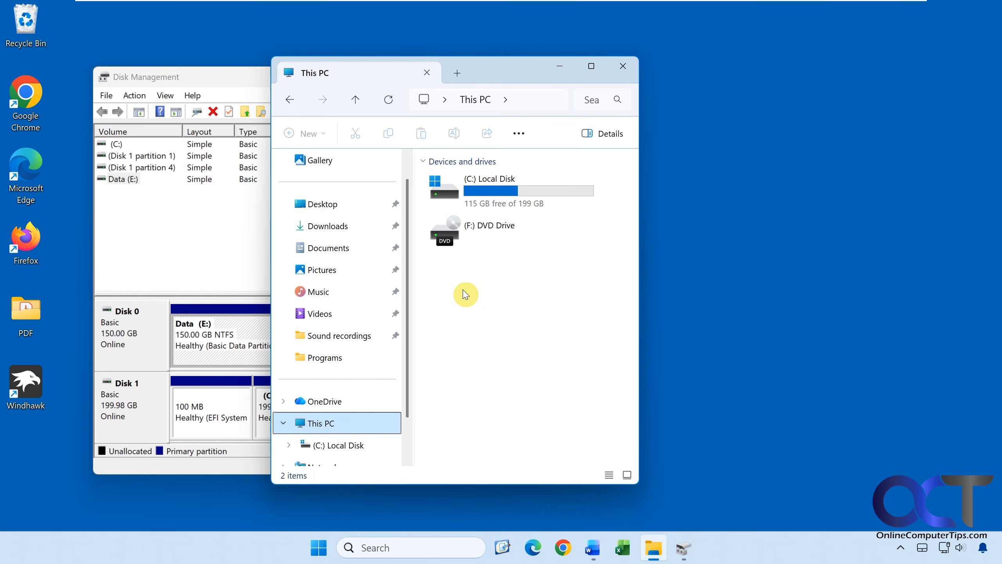
{"action": "left_click", "coordinate": [624, 67]}
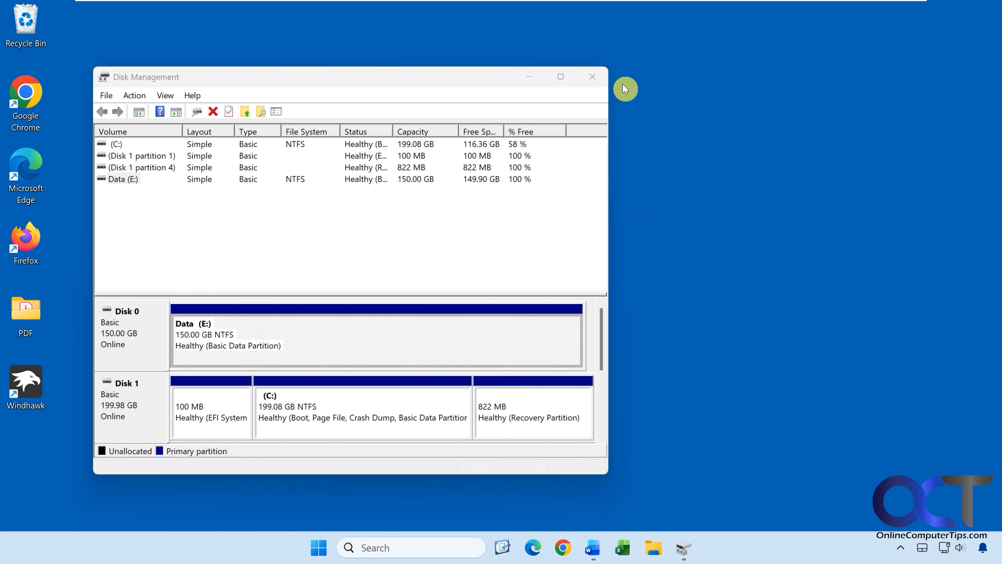
- Bring up the Missing Drive.docx notes in Word and open E:\ through the Windows Run dialog
{"action": "left_click", "coordinate": [593, 548]}
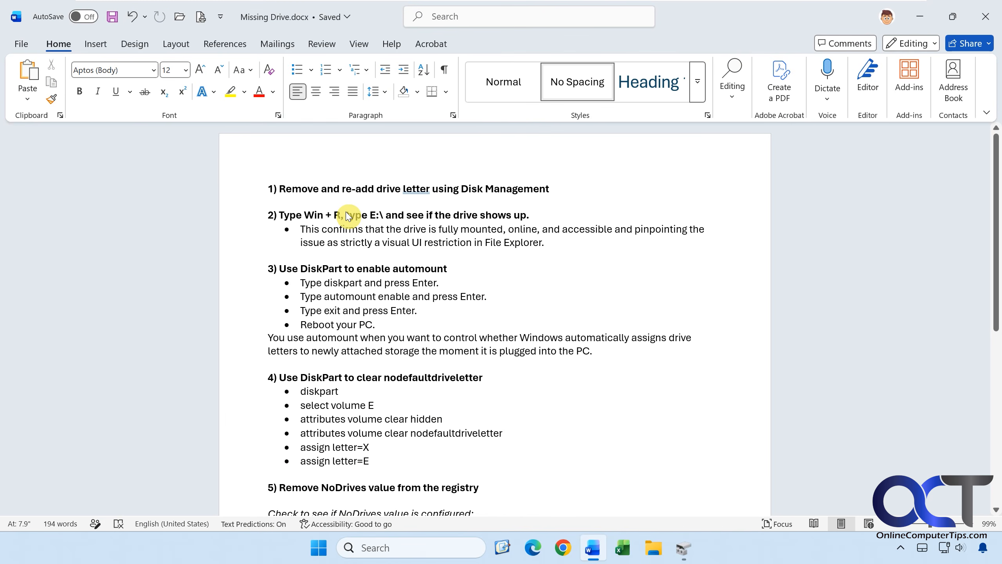
{"action": "key", "text": "super+r"}
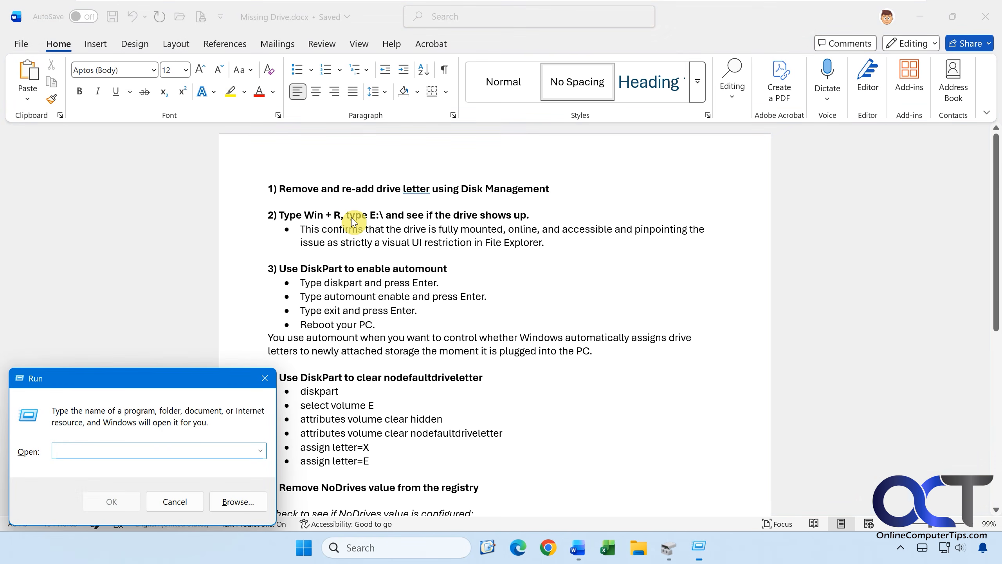
{"action": "type", "text": "E:"}
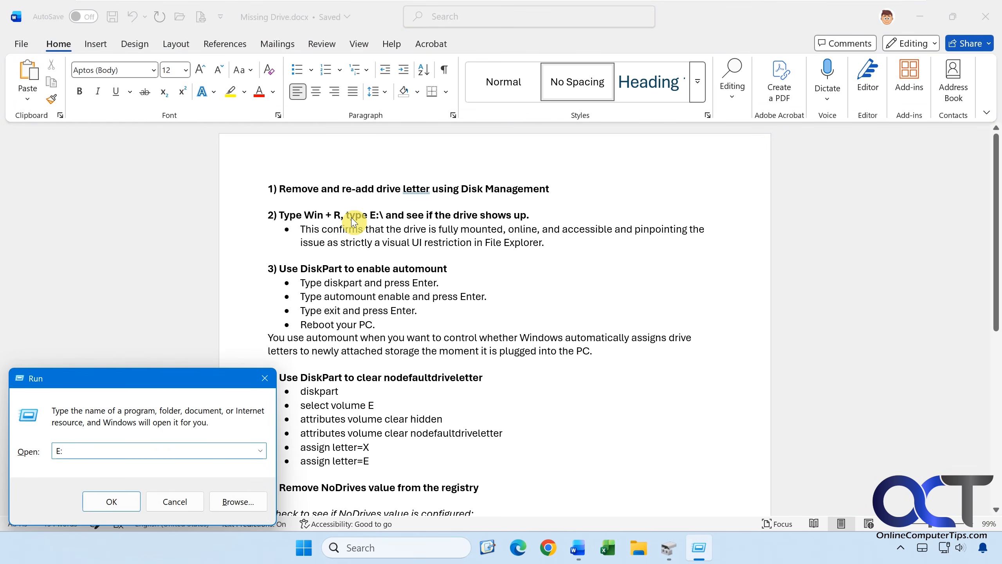
{"action": "type", "text": "\\"}
{"action": "key", "text": "Return"}
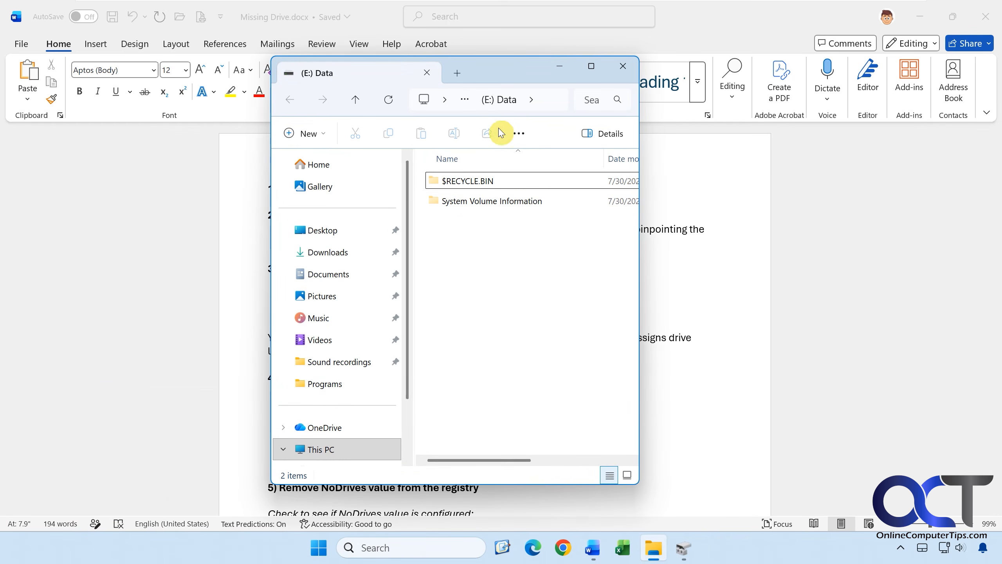
- Create a folder with the default name in the root of the Data (E:) drive, and close the File Explorer window
{"action": "right_click", "coordinate": [470, 234]}
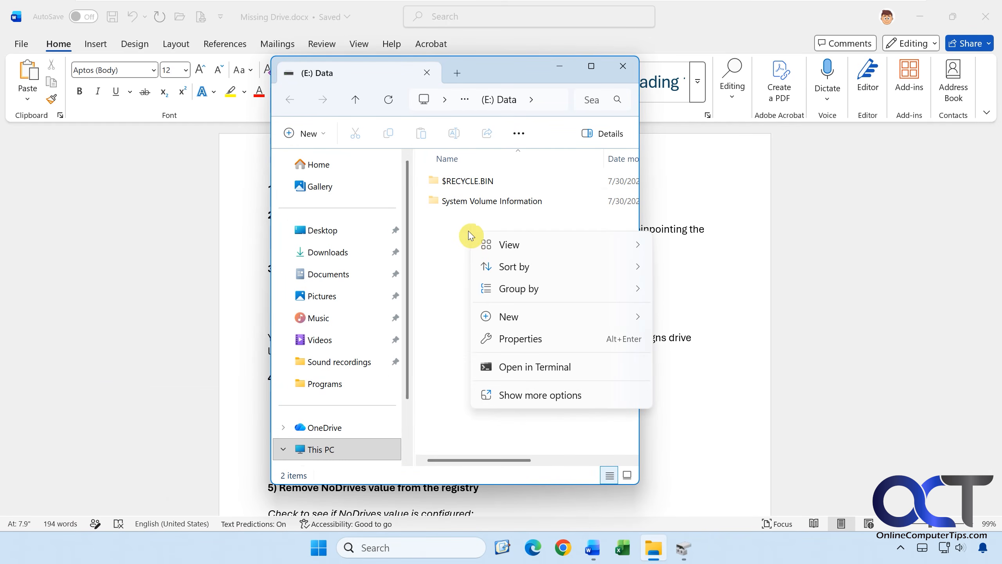
{"action": "mouse_move", "coordinate": [505, 318]}
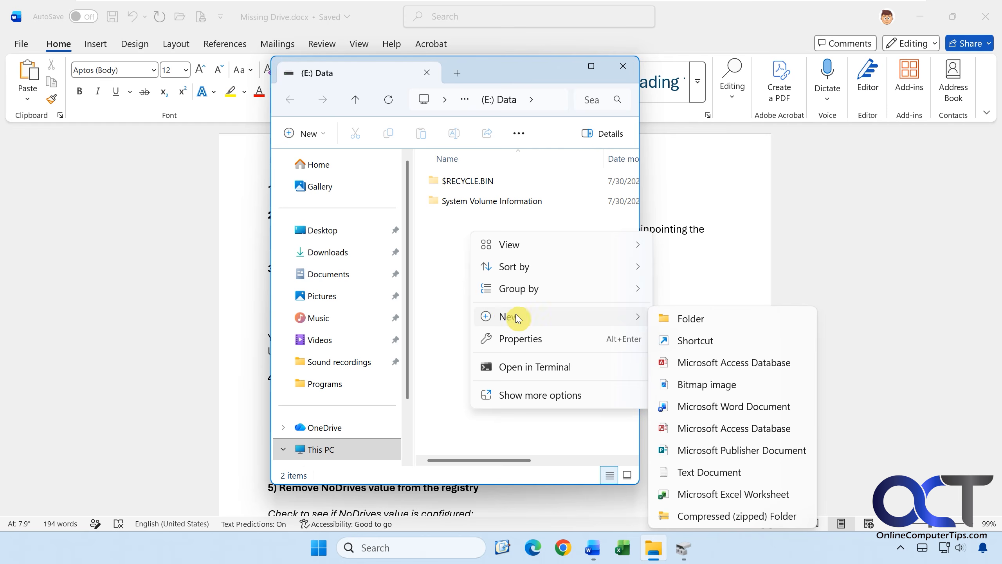
{"action": "left_click", "coordinate": [692, 328]}
{"action": "left_click", "coordinate": [554, 302]}
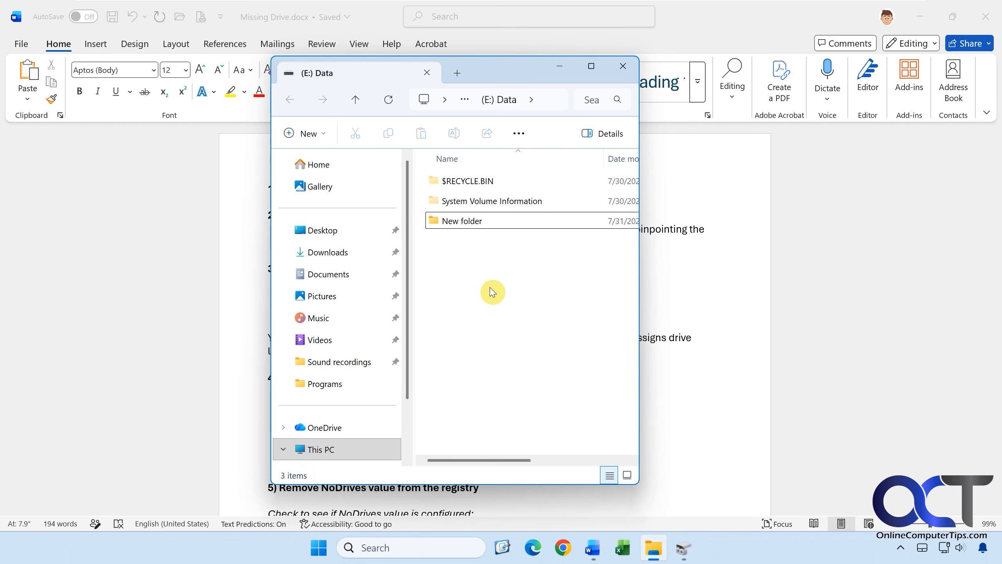
{"action": "left_click", "coordinate": [702, 293]}
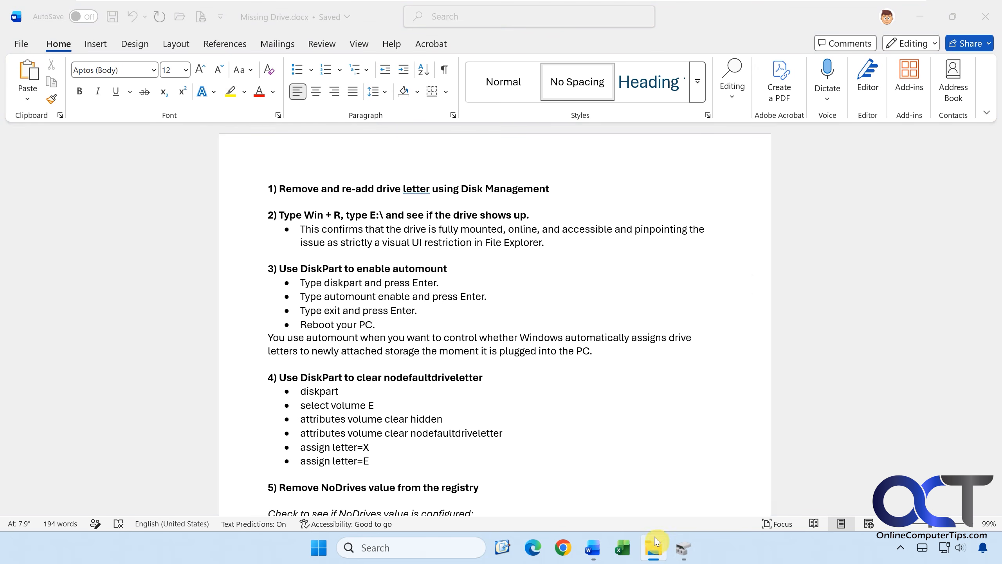
{"action": "right_click", "coordinate": [655, 549]}
{"action": "left_click", "coordinate": [649, 509]}
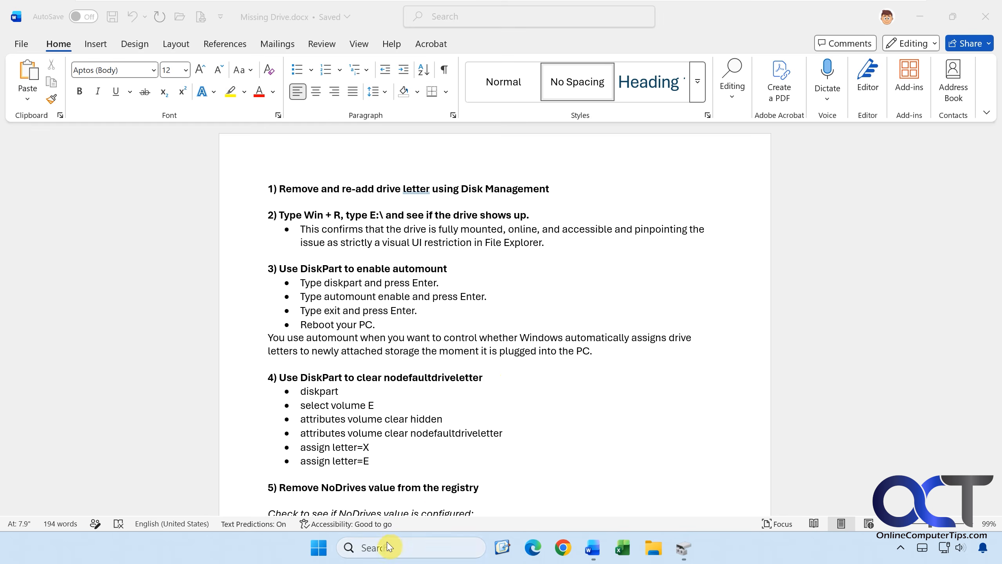
- Open Command Prompt as administrator and start diskpart in it
{"action": "left_click", "coordinate": [395, 551]}
{"action": "type", "text": "cmd"}
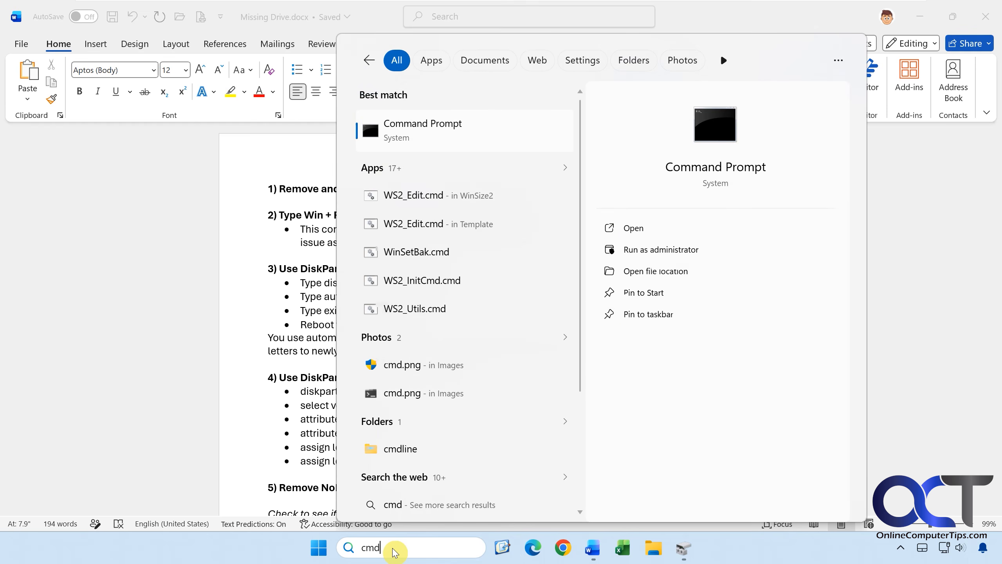
{"action": "left_click", "coordinate": [666, 251]}
{"action": "left_click", "coordinate": [473, 382]}
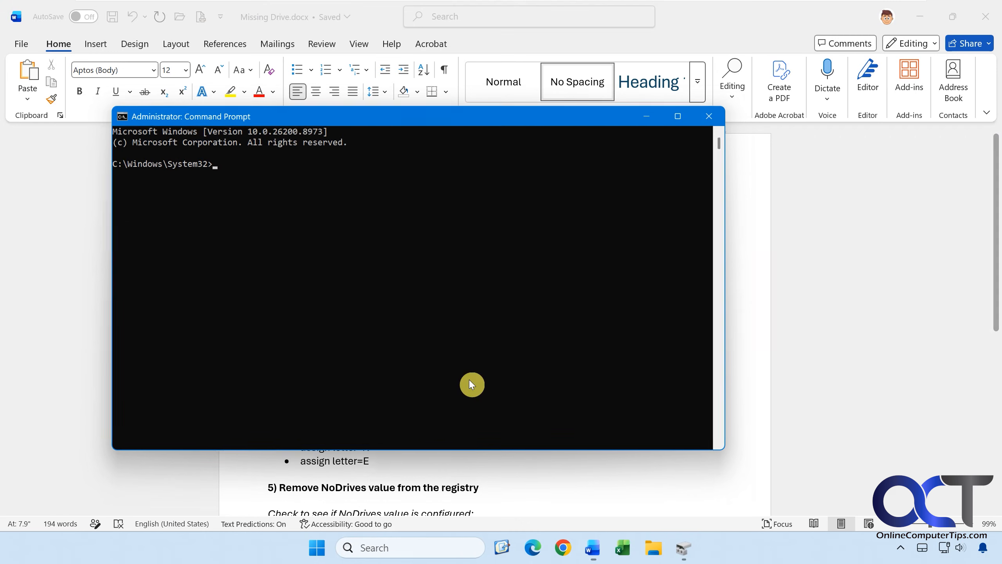
{"action": "left_click", "coordinate": [526, 279]}
{"action": "type", "text": "diskpart"}
{"action": "key", "text": "Return"}
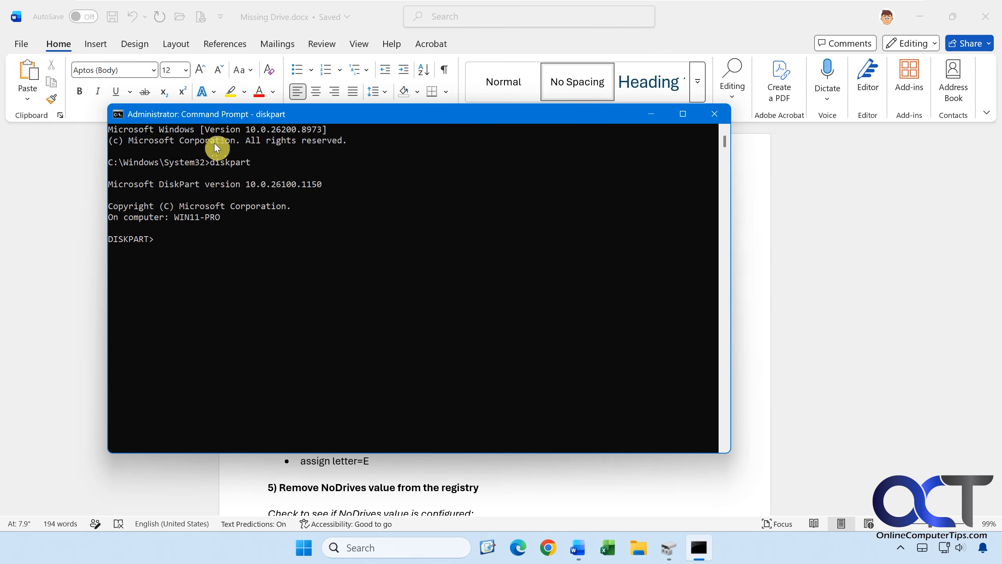
- Narrow the Command Prompt window, place it beside the Word notes, and check the automount setting with the automount command
{"action": "left_click_drag", "start_coordinate": [107, 255], "coordinate": [373, 273]}
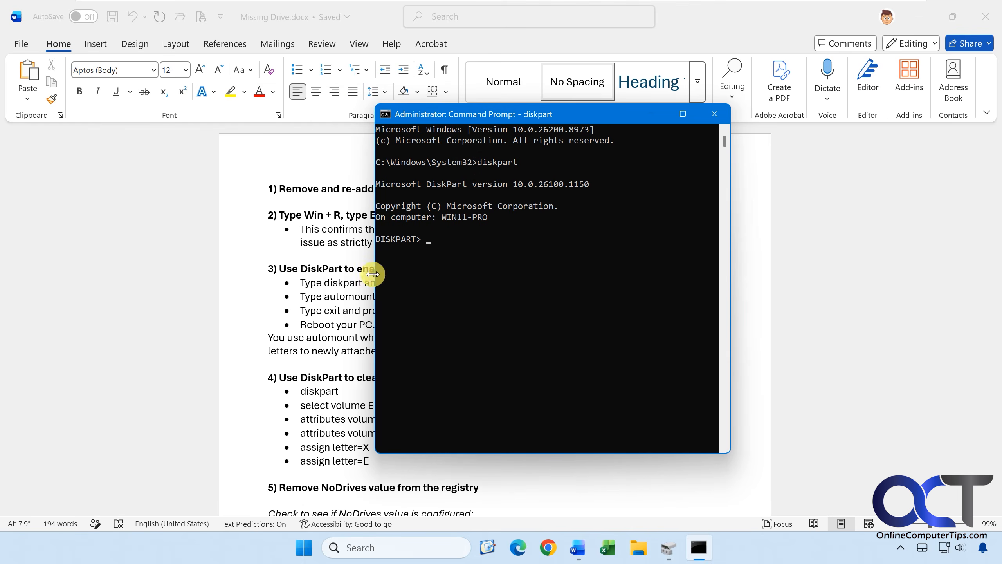
{"action": "left_click_drag", "start_coordinate": [469, 121], "coordinate": [681, 171]}
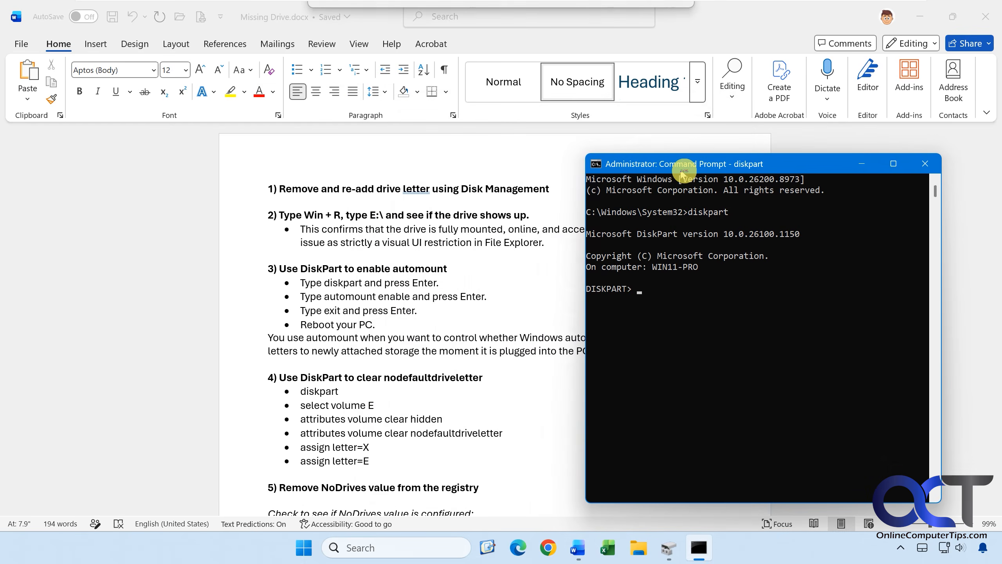
{"action": "type", "text": "automount"}
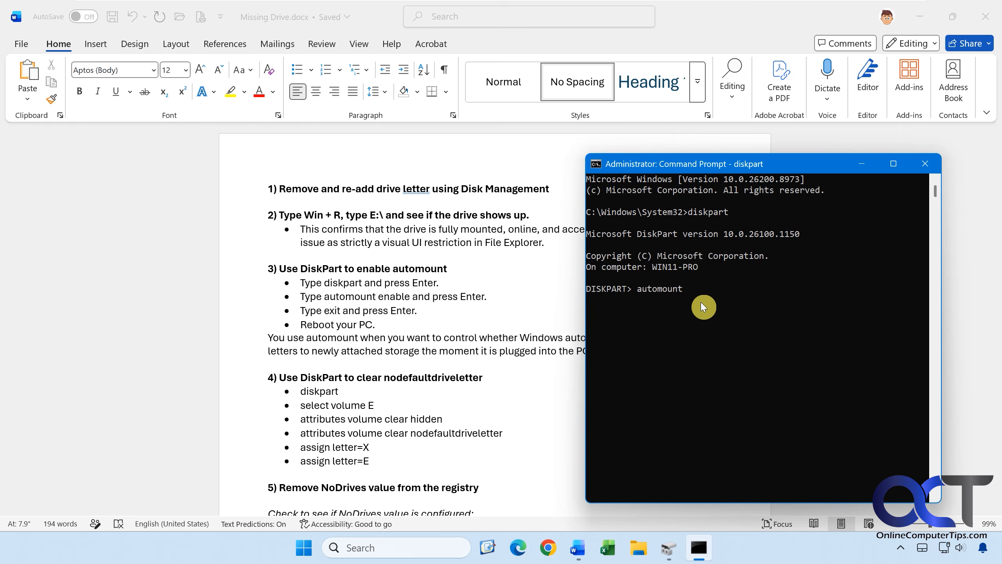
{"action": "key", "text": "Return"}
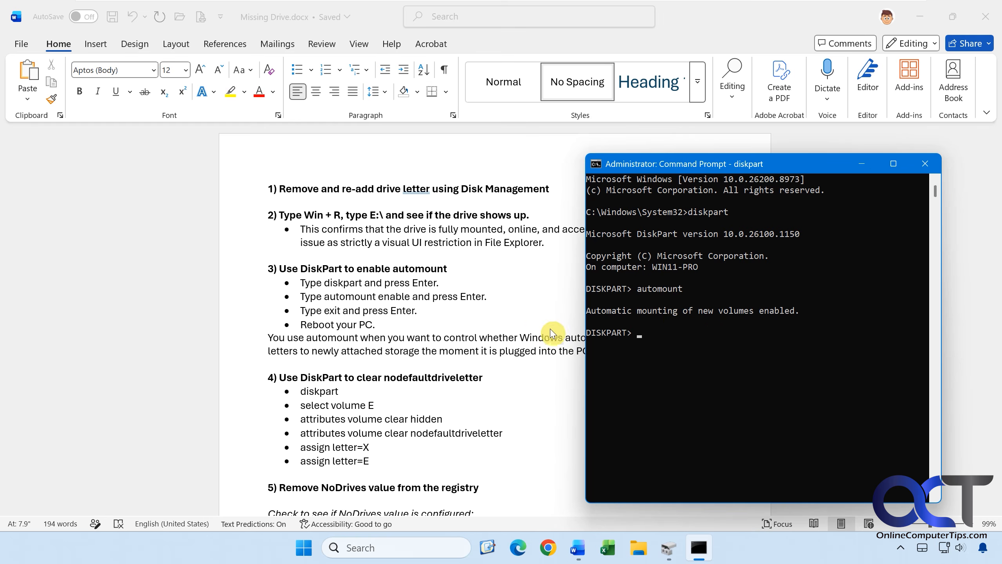
- Following section 4 of the notes, select volume E in DiskPart and run "attributes volume clear hidden"
{"action": "left_click", "coordinate": [537, 333]}
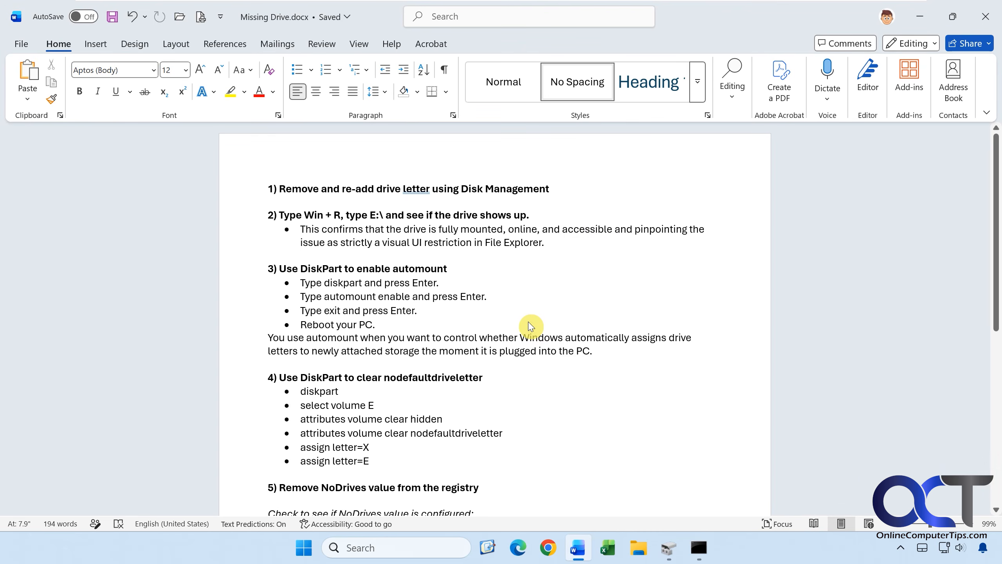
{"action": "scroll", "coordinate": [543, 346], "scroll_direction": "down", "scroll_amount": 3}
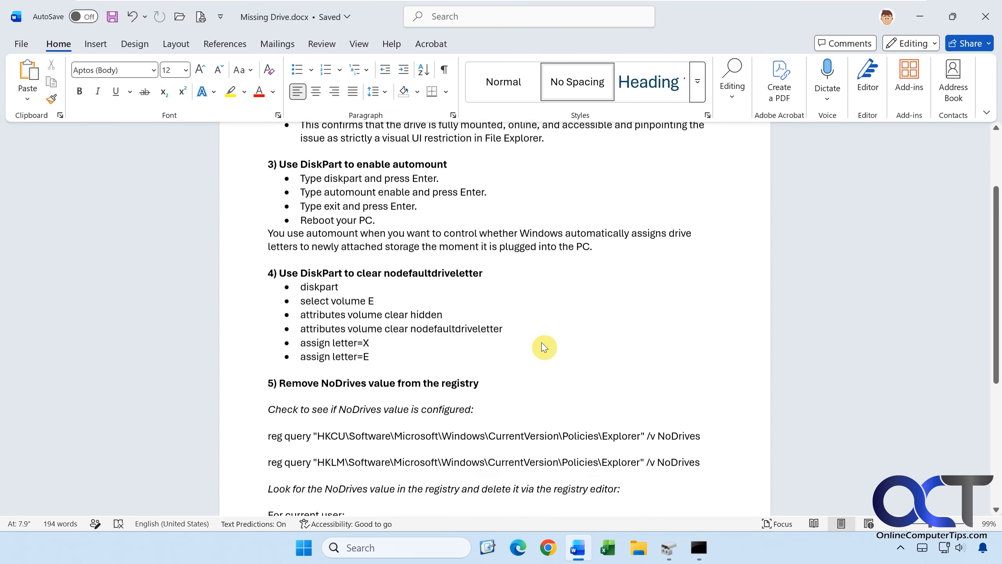
{"action": "scroll", "coordinate": [509, 341], "scroll_direction": "up", "scroll_amount": 2}
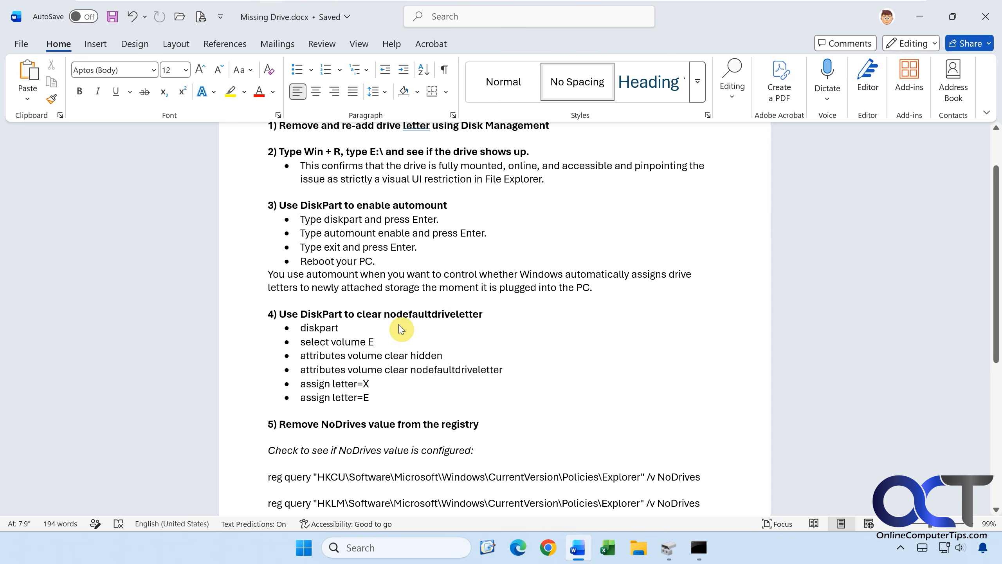
{"action": "left_click", "coordinate": [699, 548]}
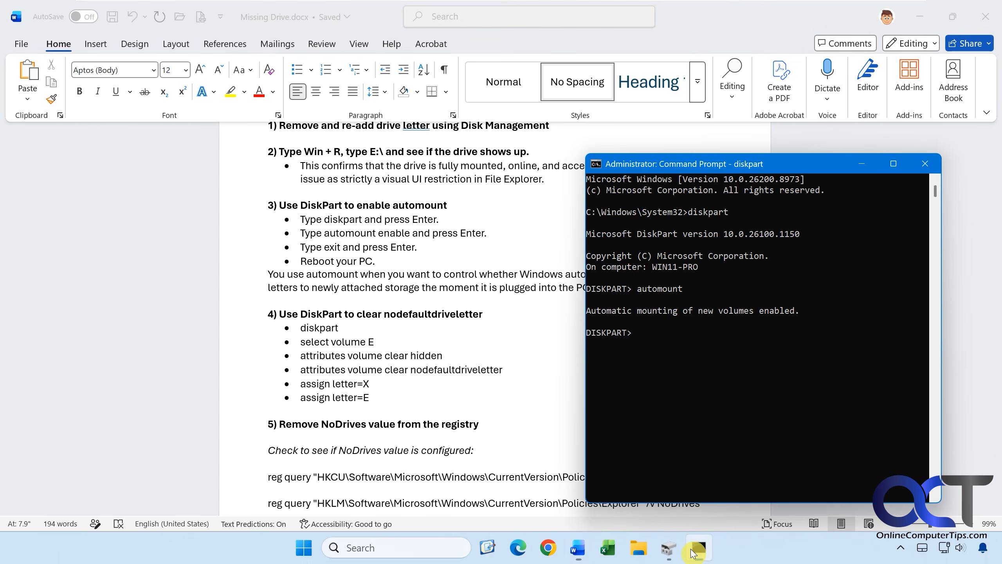
{"action": "left_click", "coordinate": [665, 335]}
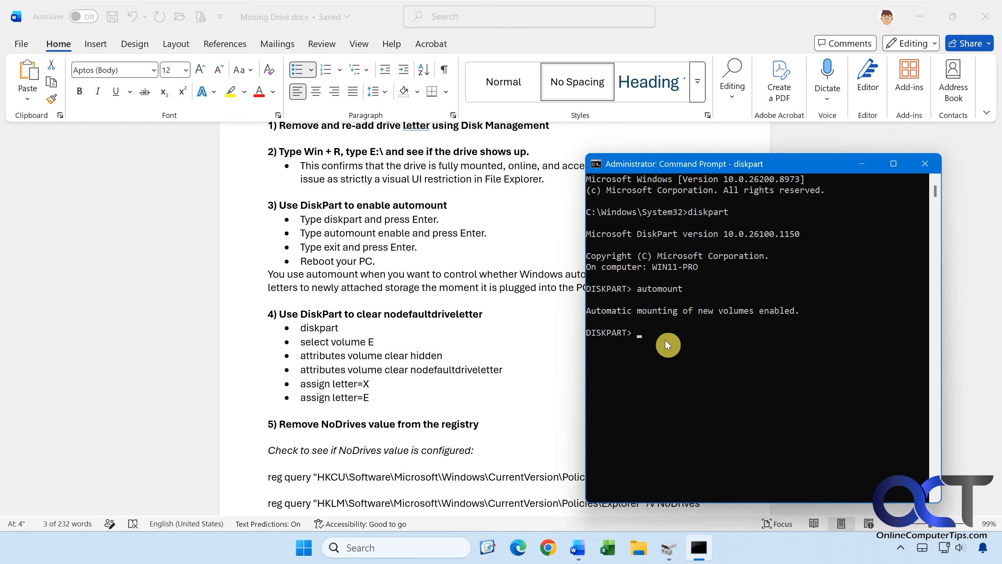
{"action": "type", "text": "select volume E"}
{"action": "key", "text": "Return"}
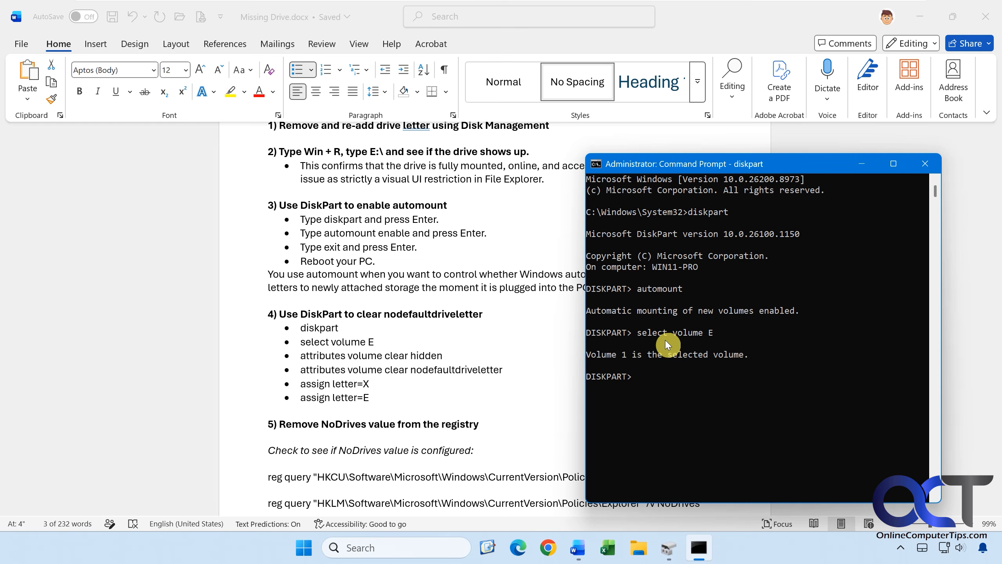
{"action": "type", "text": "attributes volume clear hidden"}
{"action": "key", "text": "Return"}
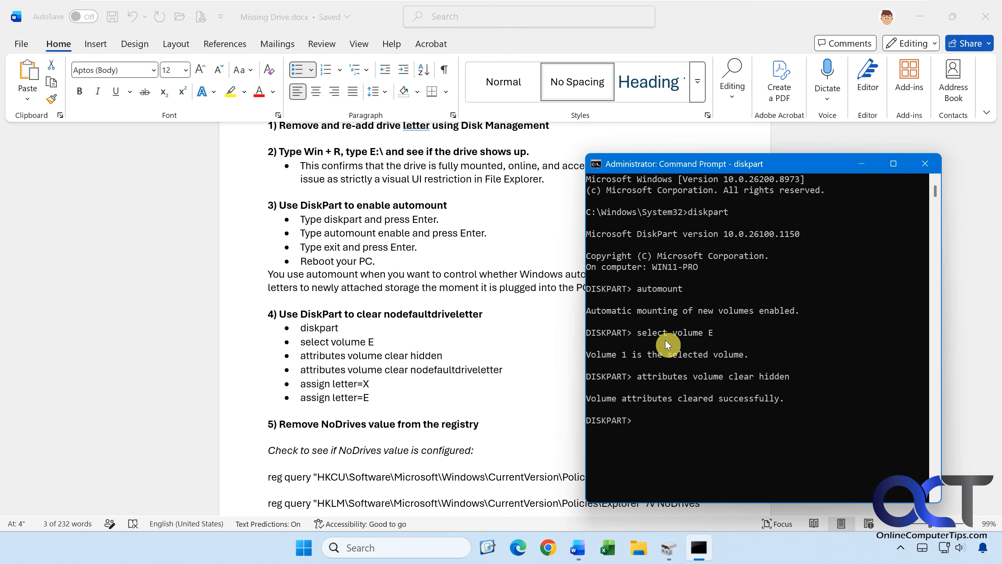
- Try to clear the volume's no-default-drive-letter attribute with "attributes volume nodefaultdriveletter"
{"action": "key", "text": "Up"}
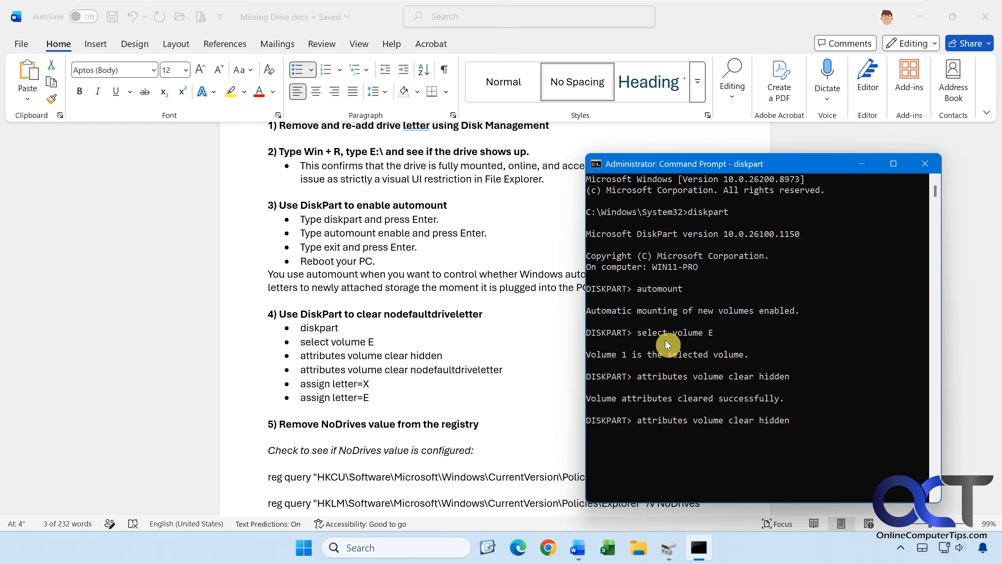
{"action": "key", "text": "BackSpace"}
{"action": "key", "text": "BackSpace"}
{"action": "key", "text": "BackSpace"}
{"action": "key", "text": "BackSpace"}
{"action": "key", "text": "BackSpace"}
{"action": "key", "text": "BackSpace"}
{"action": "key", "text": "BackSpace"}
{"action": "key", "text": "BackSpace"}
{"action": "key", "text": "BackSpace"}
{"action": "key", "text": "BackSpace"}
{"action": "key", "text": "BackSpace"}
{"action": "key", "text": "BackSpace"}
{"action": "type", "text": "nodefaultdriveletter"}
{"action": "key", "text": "Return"}
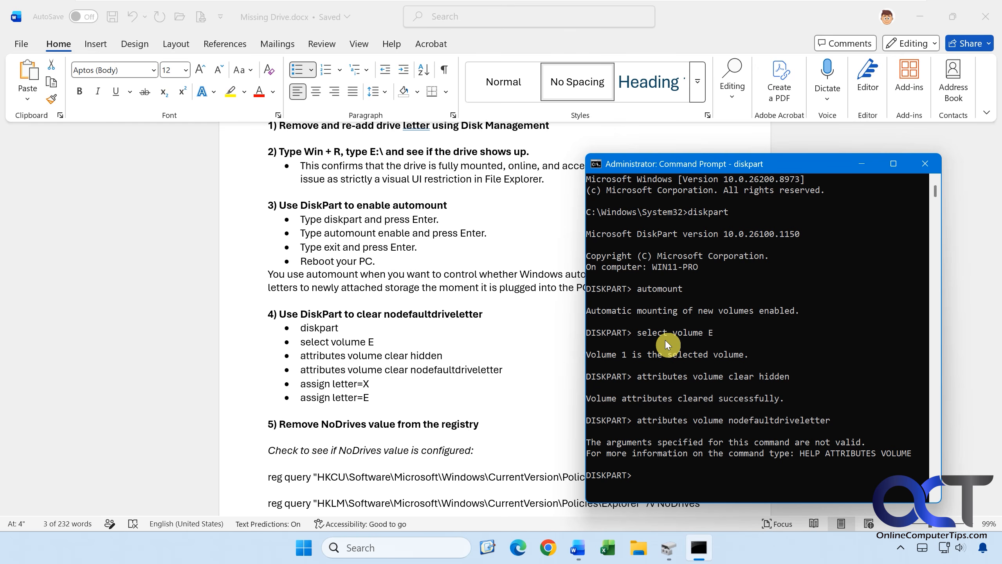
- Add the missing word clear to the previous DiskPart command and run it as "attributes volume clear nodefaultdriveletter"
{"action": "key", "text": "Up"}
{"action": "key", "text": "Left"}
{"action": "key", "text": "Left"}
{"action": "key", "text": "Left"}
{"action": "key", "text": "Left"}
{"action": "key", "text": "Left"}
{"action": "key", "text": "Left"}
{"action": "key", "text": "Left"}
{"action": "type", "text": "clear"}
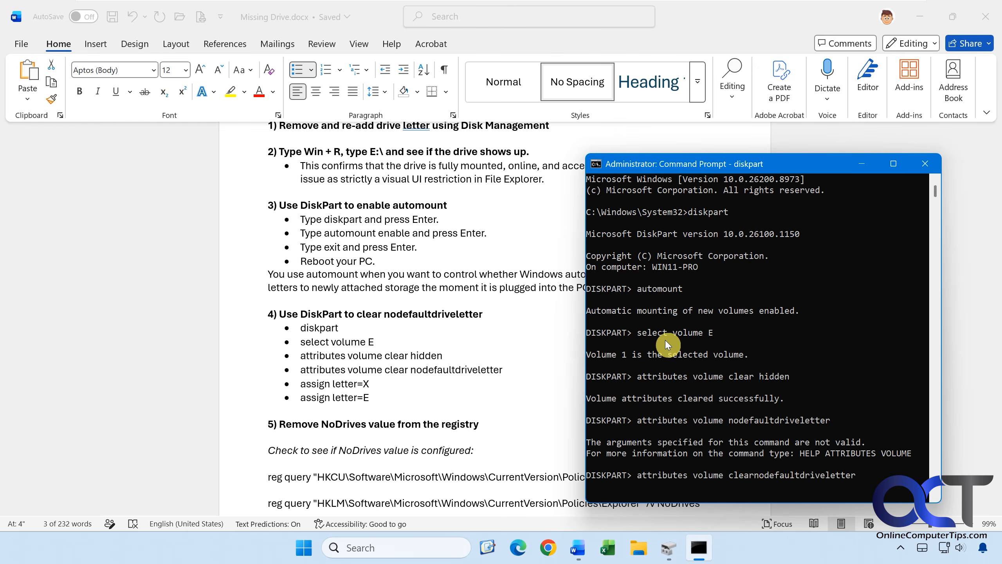
{"action": "key", "text": "Return"}
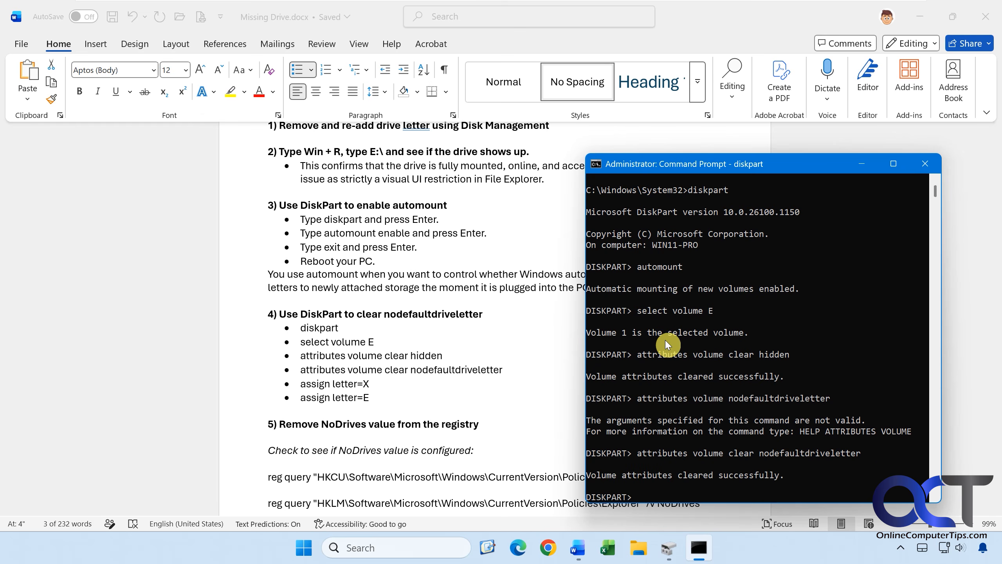
- Reassign the selected volume's drive letter in DiskPart with "assign letter=X" followed by "assign letter=E"
{"action": "type", "text": "assign letter=Z"}
{"action": "key", "text": "BackSpace"}
{"action": "type", "text": "X"}
{"action": "key", "text": "Return"}
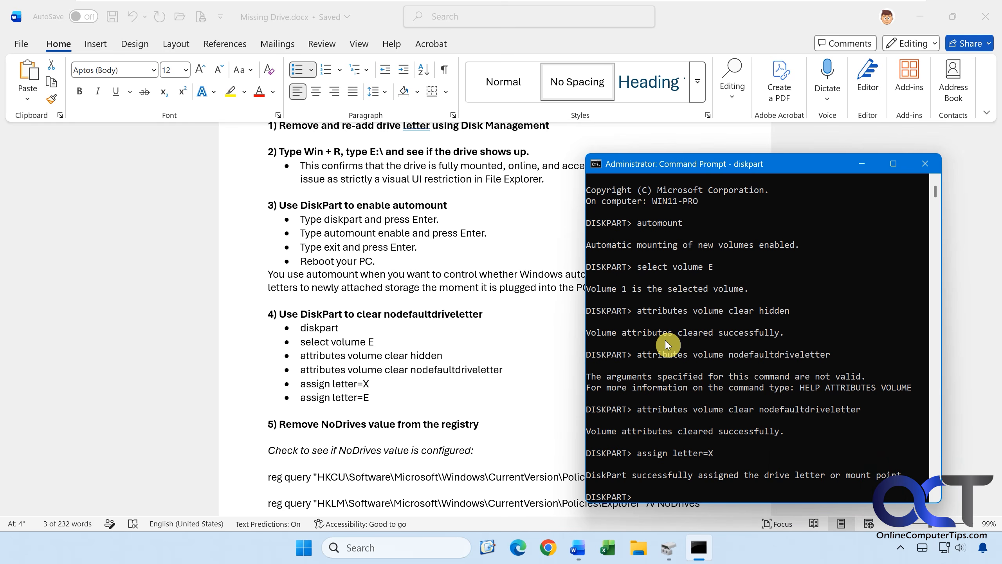
{"action": "type", "text": "assign letter=E"}
{"action": "key", "text": "Return"}
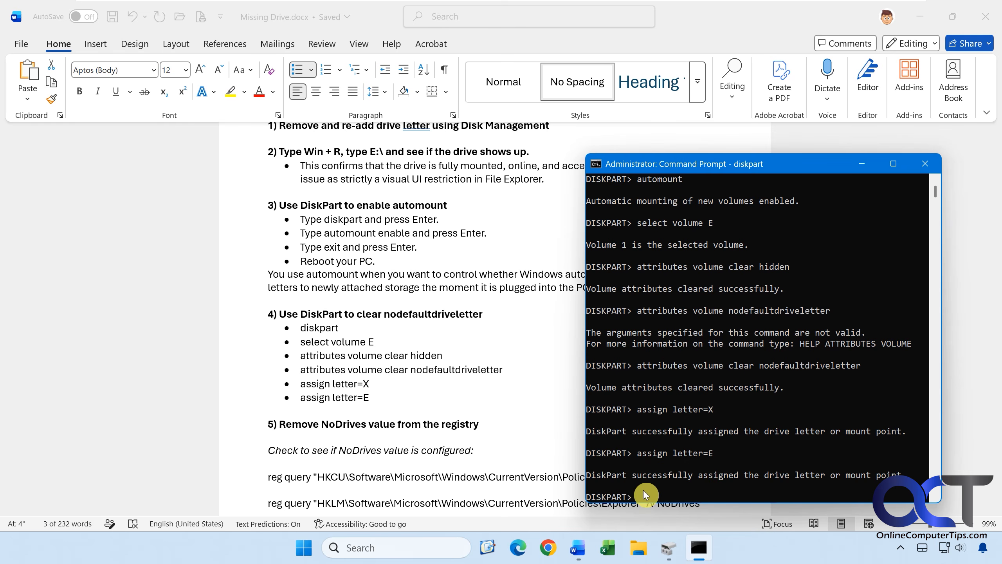
- Check the drives under This PC in File Explorer for the reassigned E drive, and minimize the window
{"action": "left_click", "coordinate": [638, 547]}
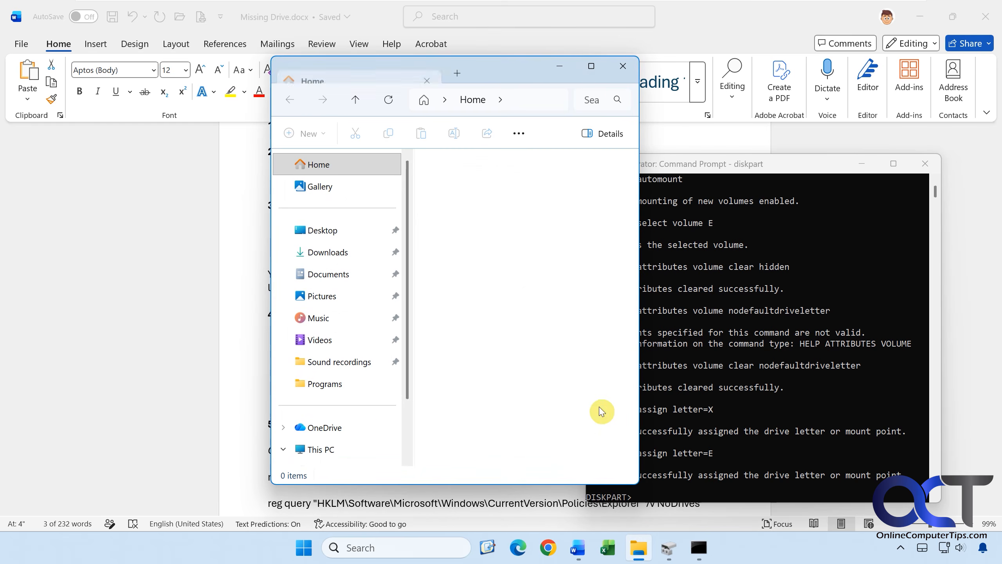
{"action": "left_click", "coordinate": [325, 449]}
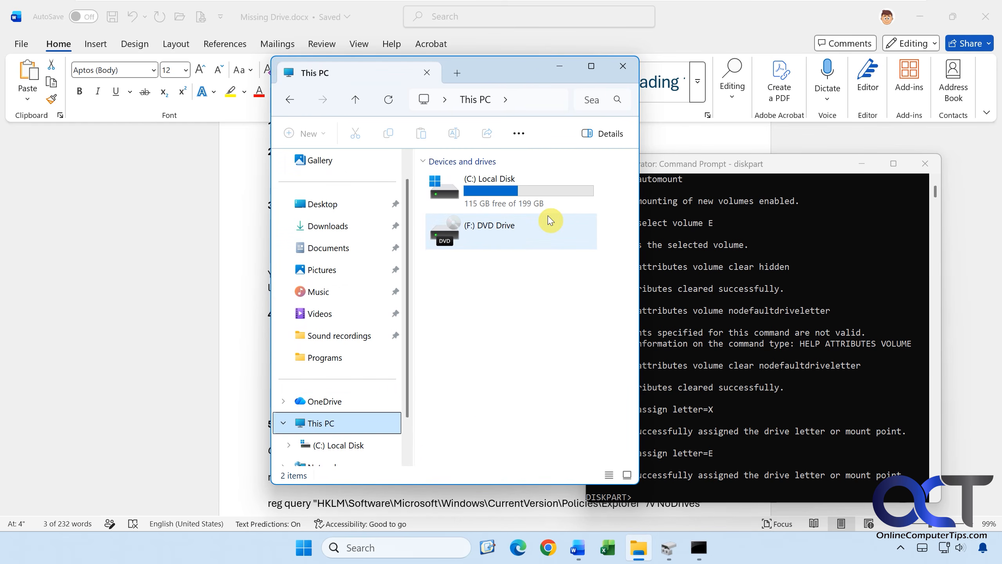
{"action": "left_click", "coordinate": [561, 67]}
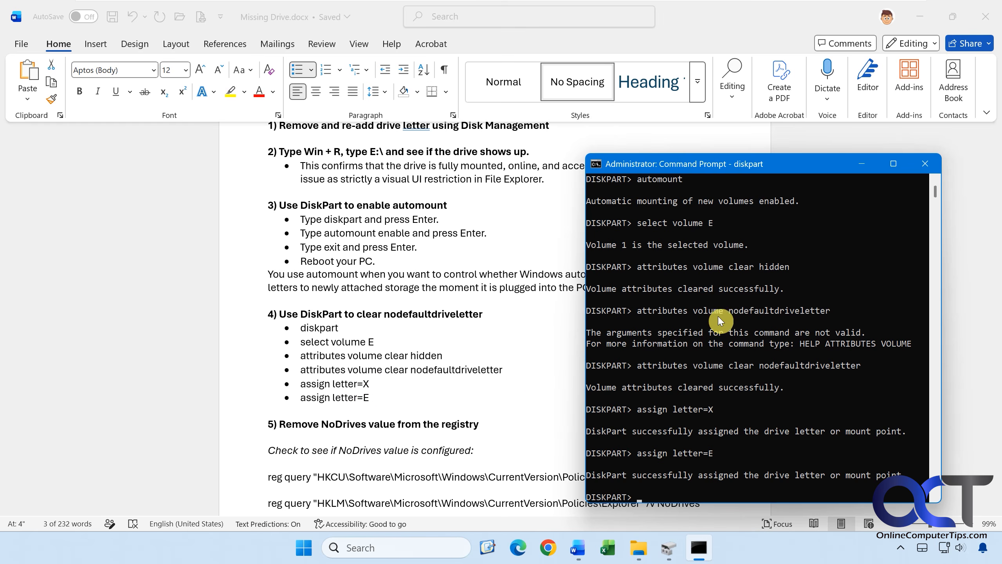
- Exit DiskPart in Command Prompt and clear the screen with cls
{"action": "left_click", "coordinate": [874, 165]}
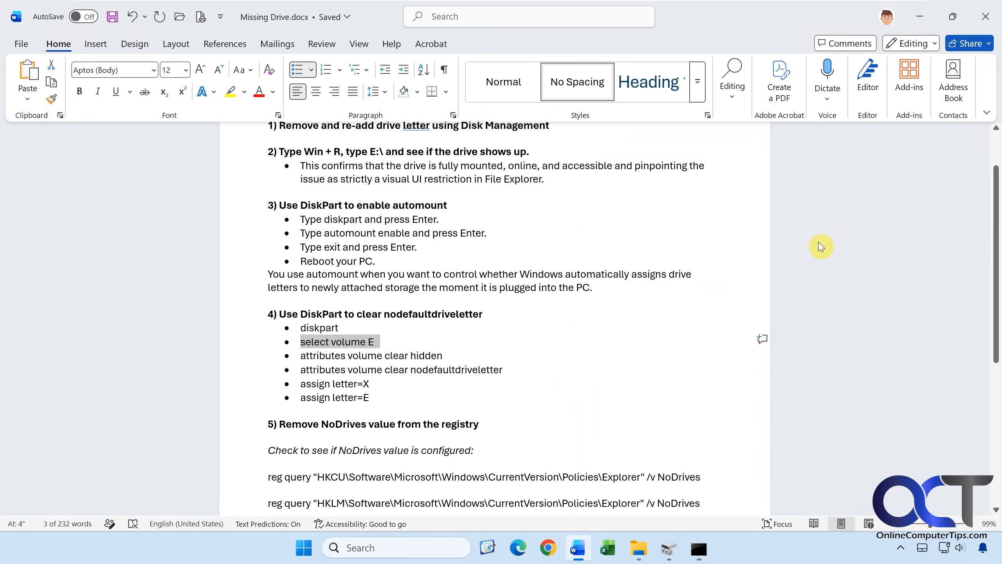
{"action": "scroll", "coordinate": [646, 294], "scroll_direction": "down", "scroll_amount": 3}
{"action": "scroll", "coordinate": [646, 296], "scroll_direction": "down", "scroll_amount": 2}
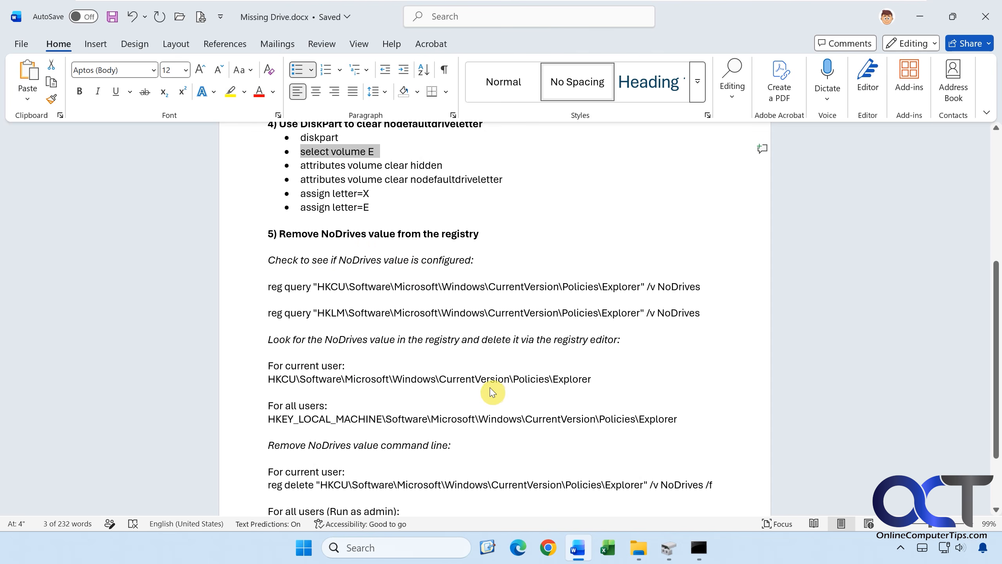
{"action": "left_click", "coordinate": [699, 547]}
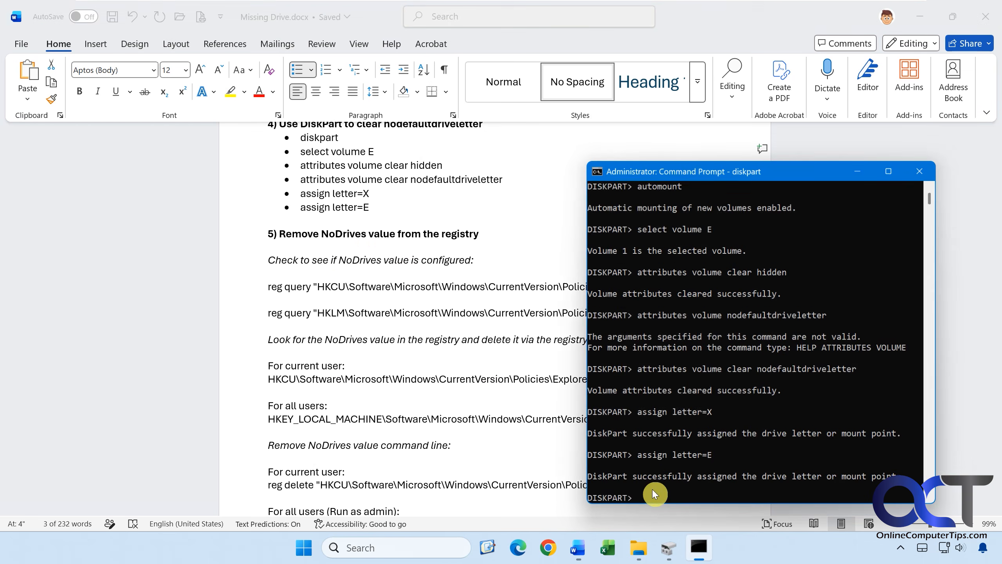
{"action": "type", "text": "exit"}
{"action": "key", "text": "Return"}
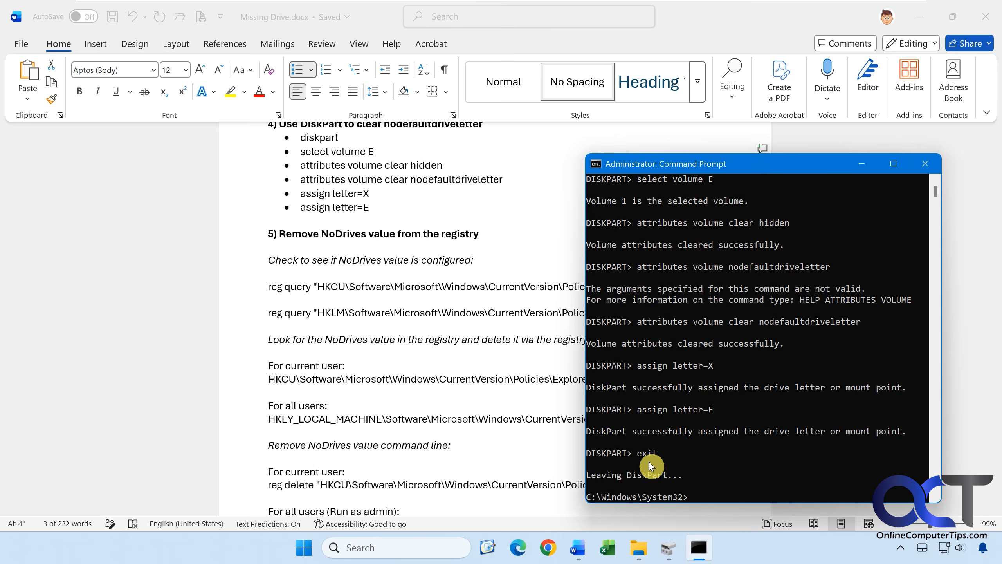
{"action": "type", "text": "cls"}
{"action": "key", "text": "Return"}
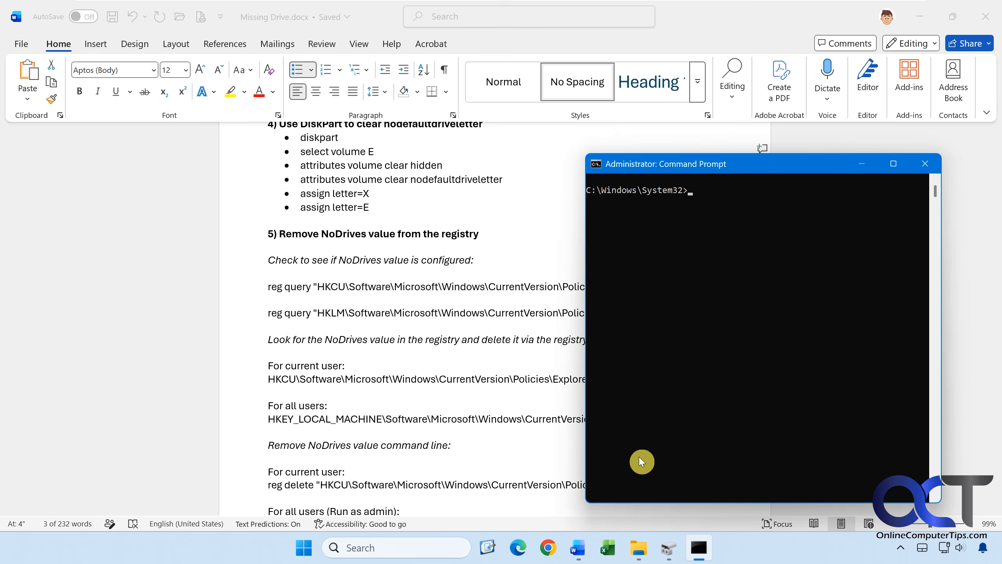
- Try running the current-user line from the notes without "reg query", starting at "HKCU\Software, in a widened Command Prompt window
{"action": "left_click", "coordinate": [450, 338]}
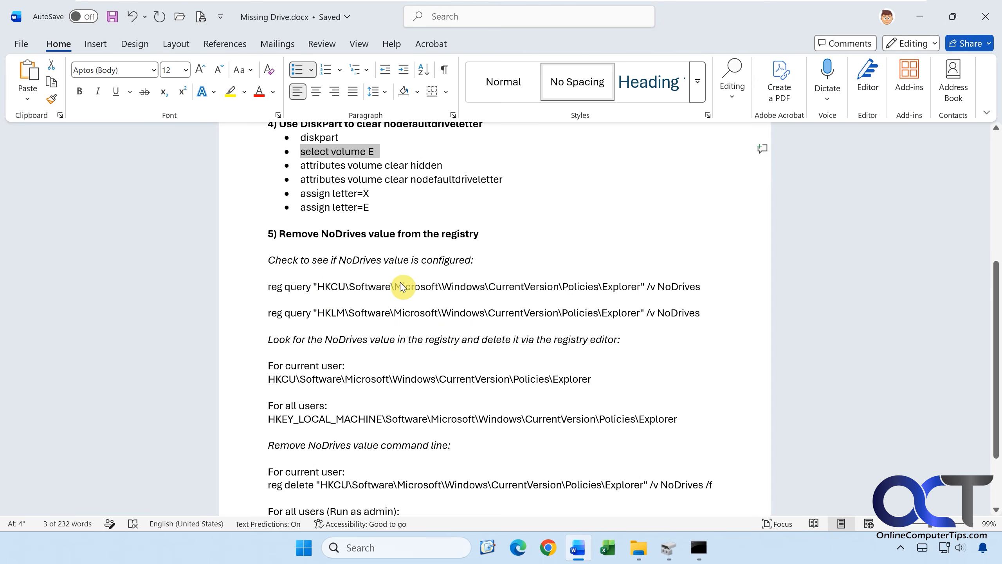
{"action": "left_click_drag", "start_coordinate": [705, 286], "coordinate": [327, 288]}
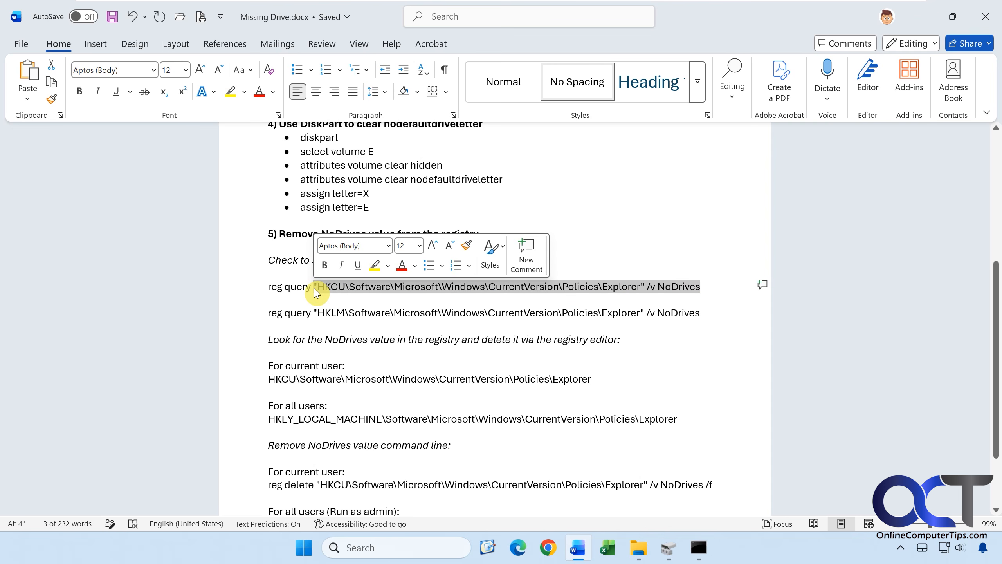
{"action": "left_click", "coordinate": [697, 548]}
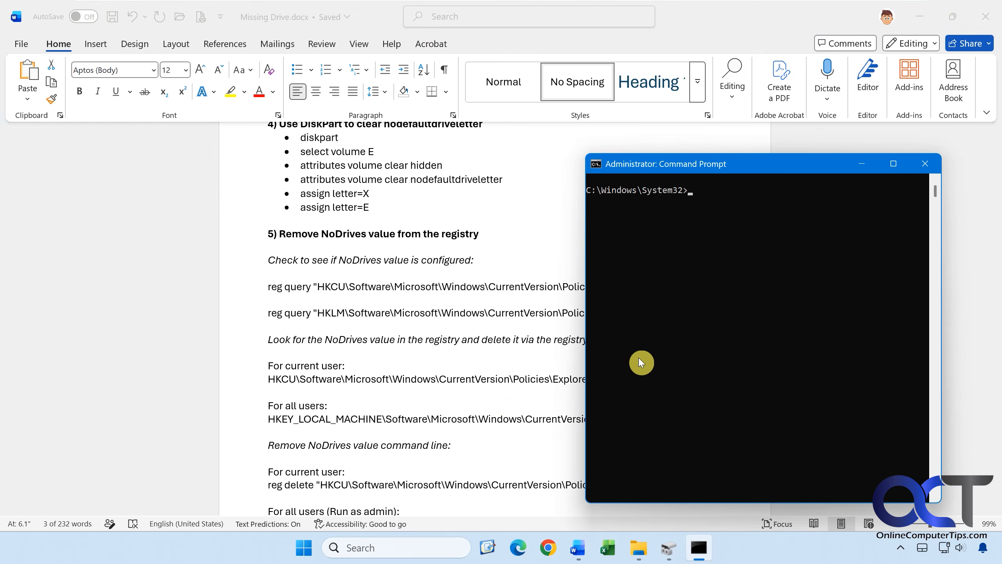
{"action": "left_click_drag", "start_coordinate": [585, 351], "coordinate": [458, 351]}
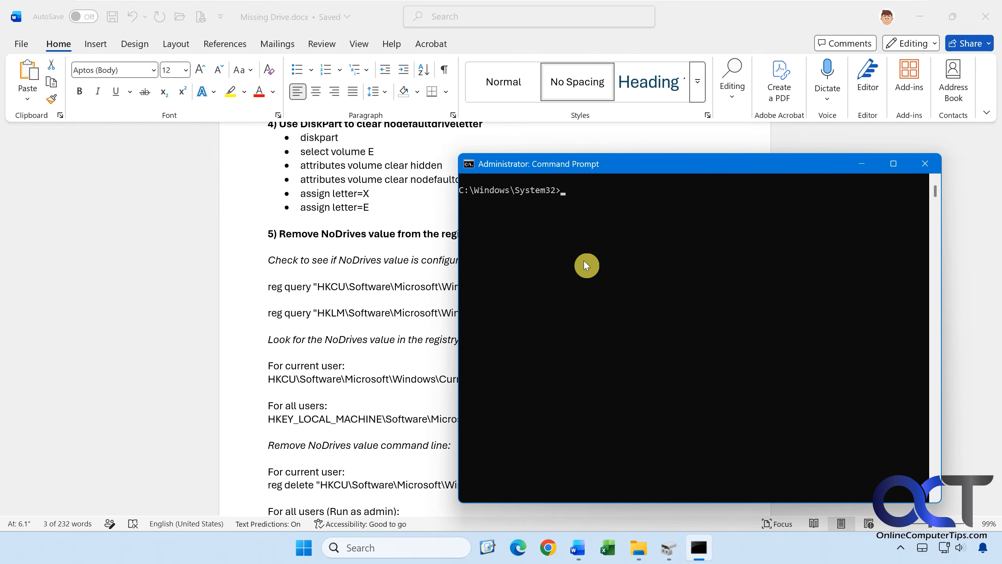
{"action": "right_click", "coordinate": [597, 272]}
{"action": "key", "text": "Return"}
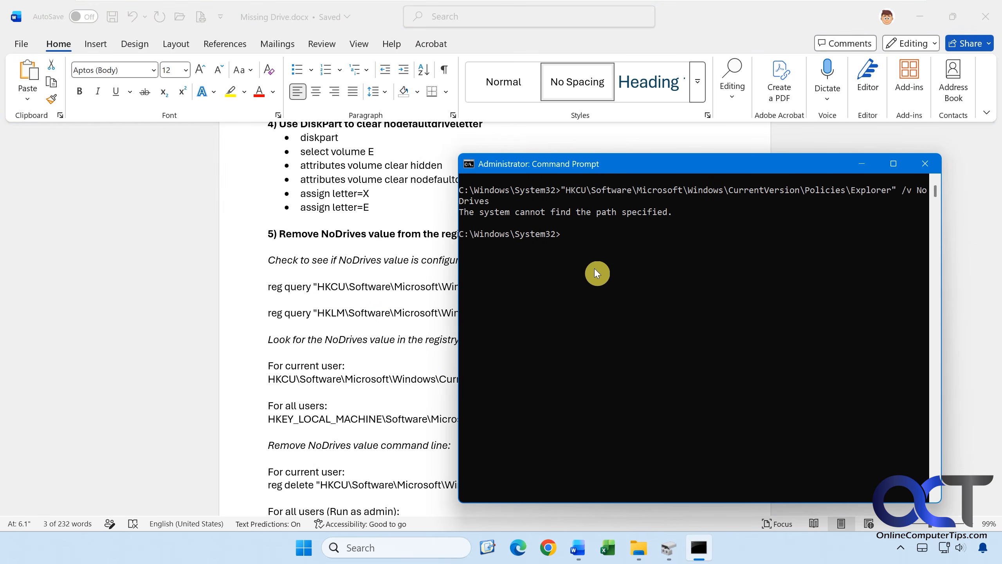
- Copy the complete current-user query from the notes and run reg query "HKCU\Software\Microsoft\Windows\CurrentVersion\Policies\Explorer" /v NoDrives in Command Prompt
{"action": "left_click", "coordinate": [429, 294]}
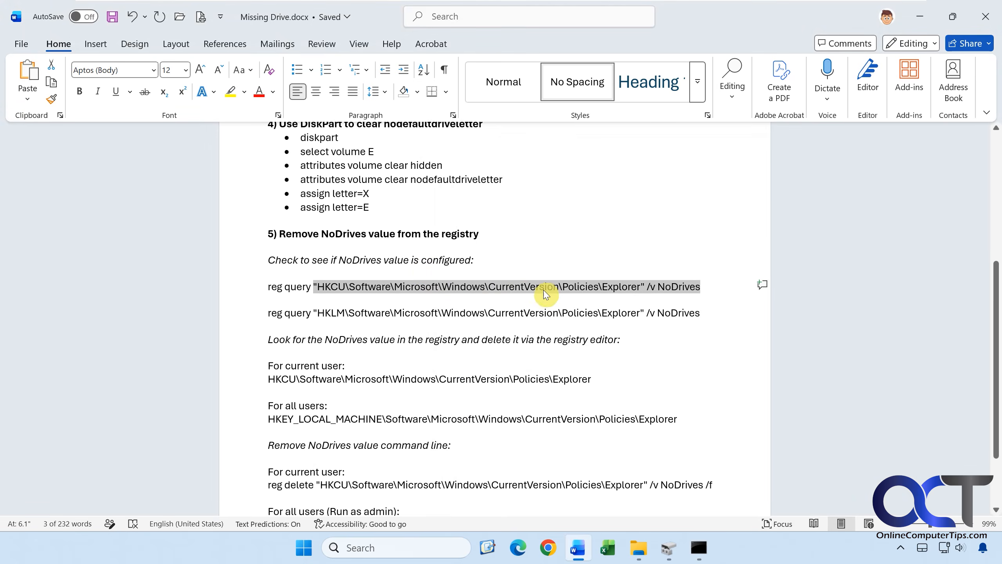
{"action": "left_click", "coordinate": [695, 285]}
{"action": "left_click_drag", "start_coordinate": [707, 285], "coordinate": [259, 284]}
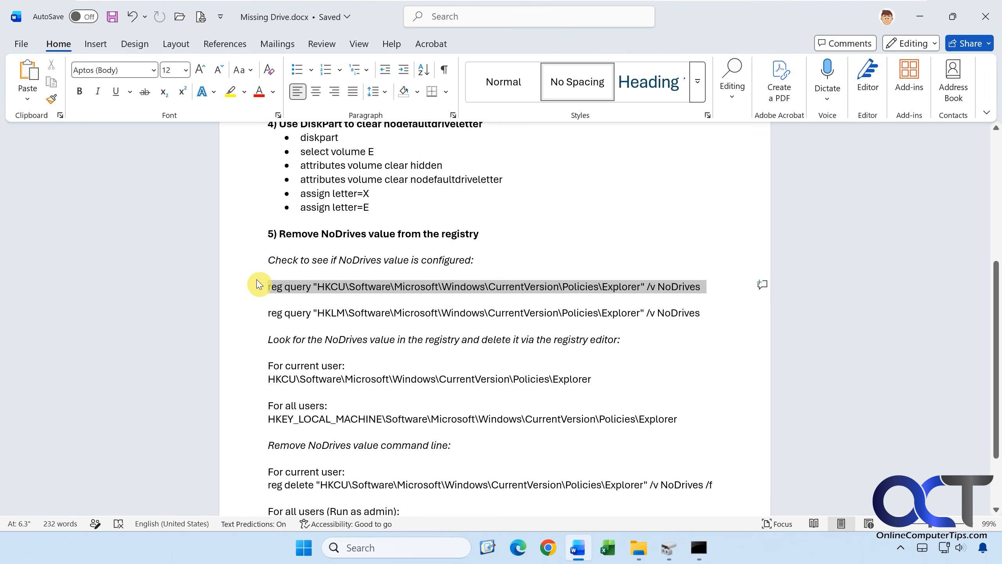
{"action": "key", "text": "ctrl+c"}
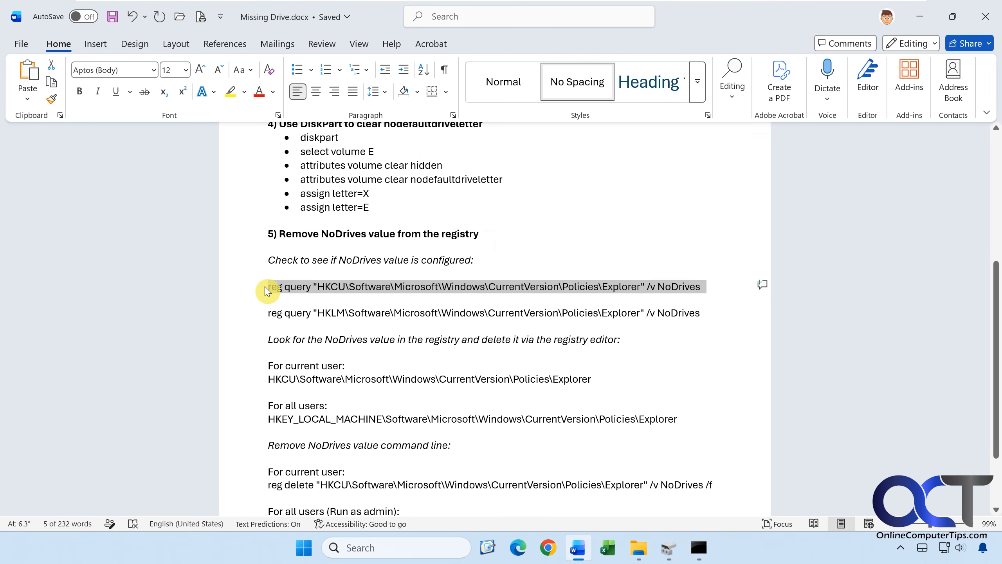
{"action": "left_click", "coordinate": [697, 547]}
{"action": "left_click", "coordinate": [637, 388]}
{"action": "right_click", "coordinate": [636, 387]}
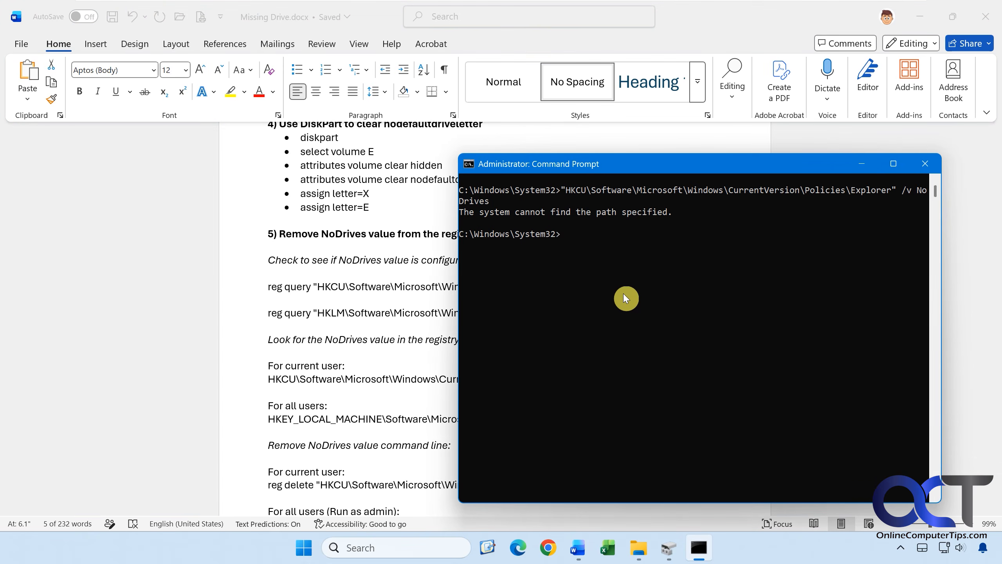
{"action": "right_click", "coordinate": [625, 295]}
{"action": "key", "text": "Return"}
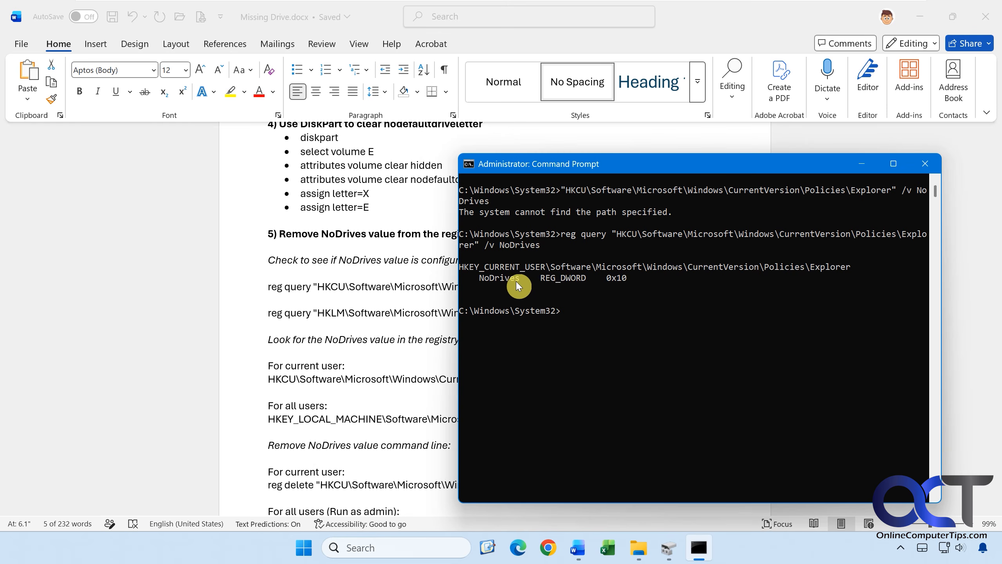
- Copy the all-users query from the notes and run reg query "HKLM\Software\Microsoft\Windows\CurrentVersion\Policies\Explorer" /v NoDrives in Command Prompt
{"action": "left_click", "coordinate": [374, 320]}
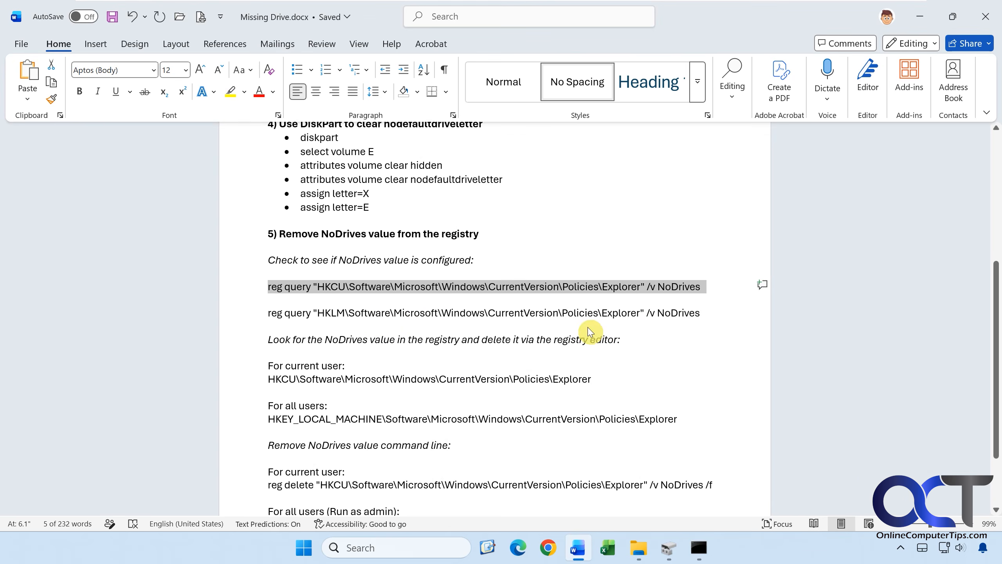
{"action": "left_click_drag", "start_coordinate": [700, 314], "coordinate": [268, 313]}
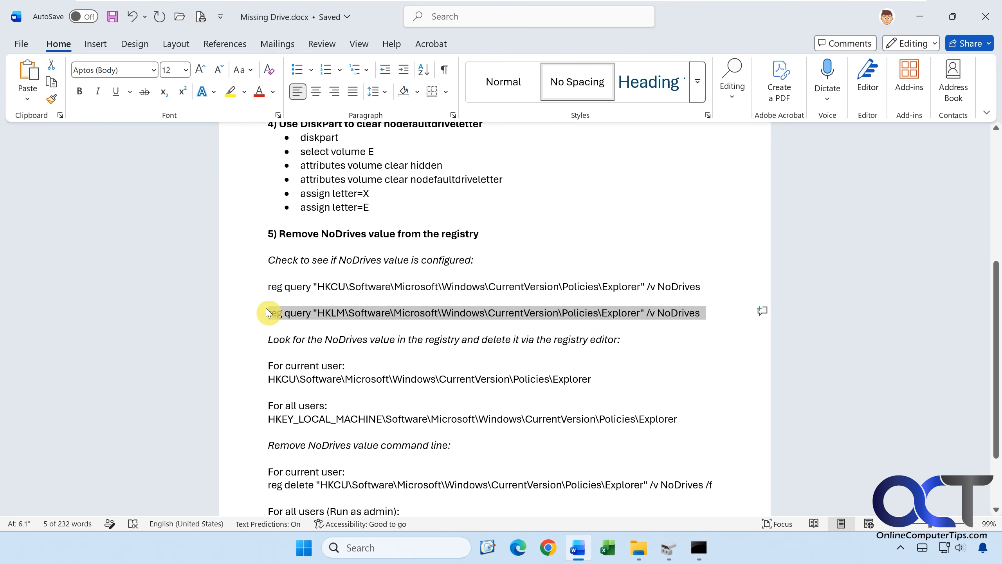
{"action": "left_click", "coordinate": [699, 548]}
{"action": "right_click", "coordinate": [602, 378]}
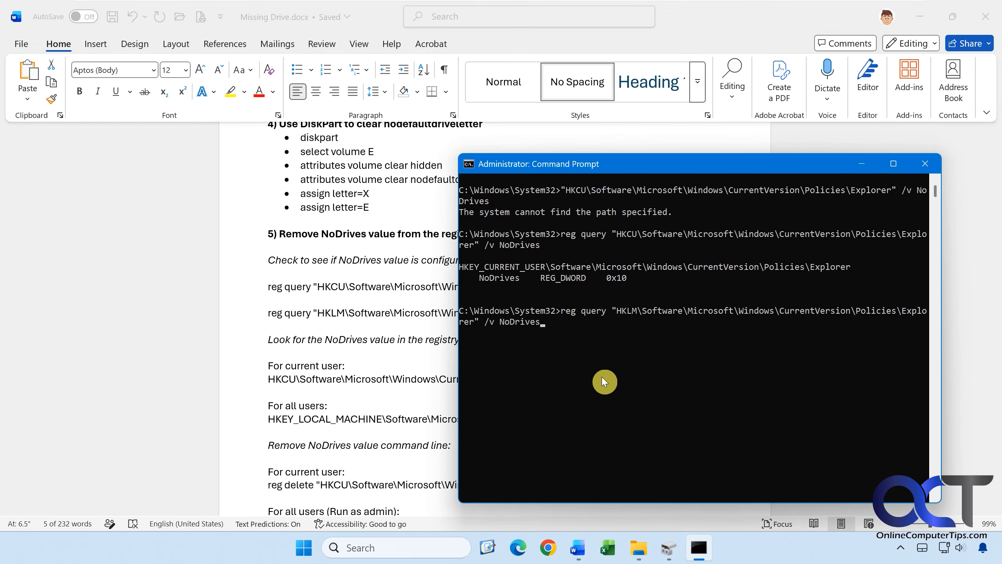
{"action": "key", "text": "Return"}
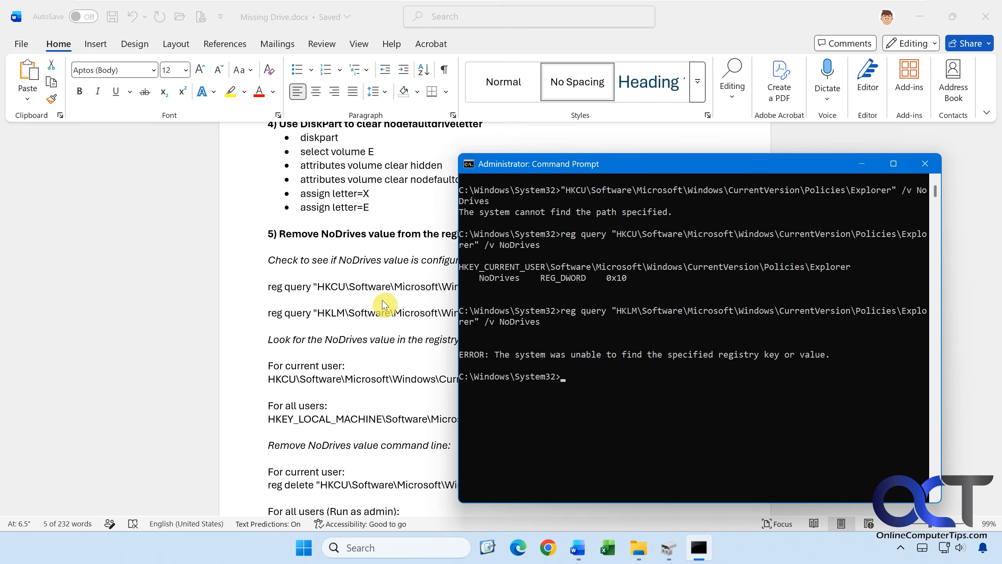
- Copy the current-user key path from the notes, then search for regedit and open Registry Editor, allowing it to make changes
{"action": "left_click", "coordinate": [352, 321]}
{"action": "triple_click", "coordinate": [352, 321]}
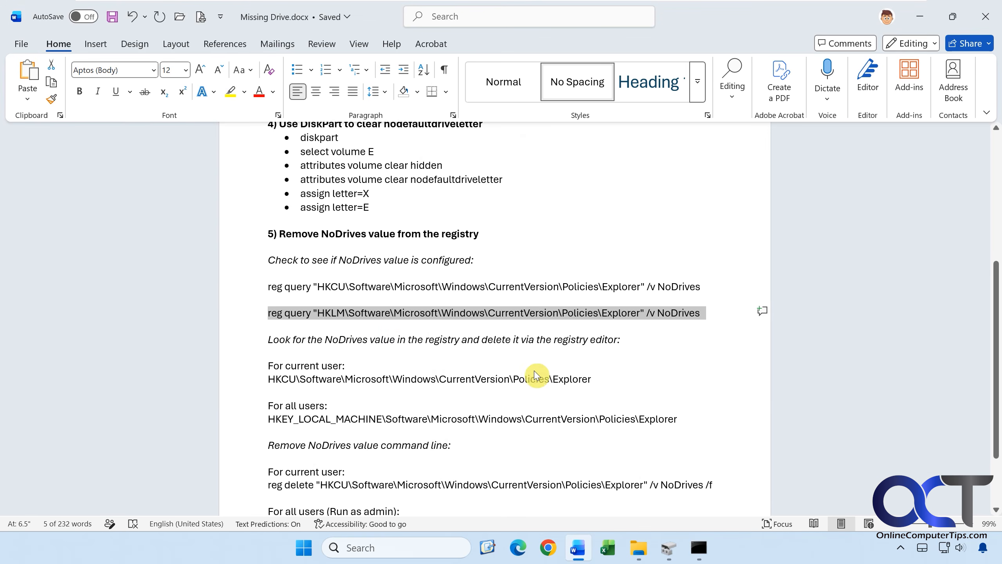
{"action": "left_click_drag", "start_coordinate": [597, 379], "coordinate": [287, 388]}
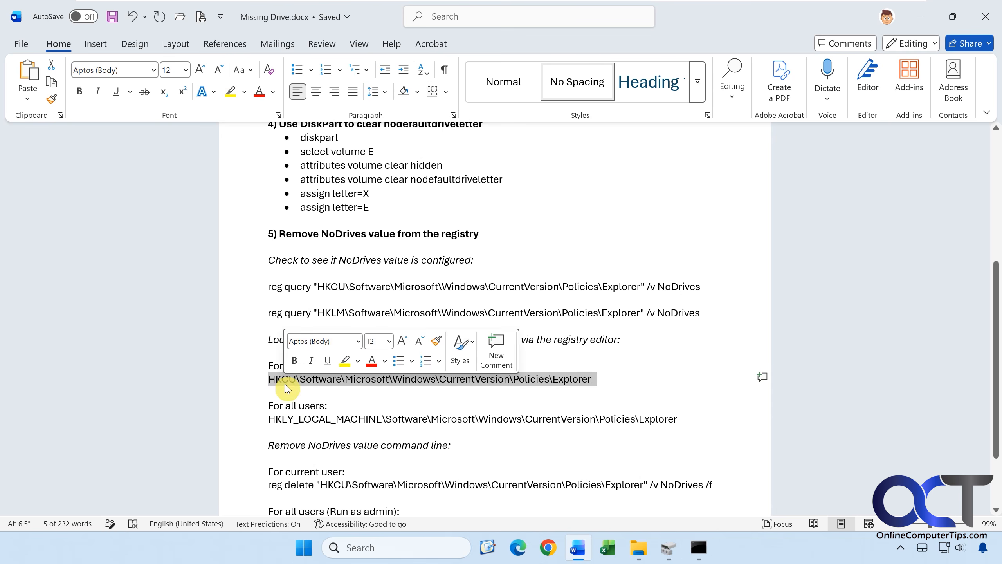
{"action": "left_click", "coordinate": [374, 547]}
{"action": "type", "text": "regedit"}
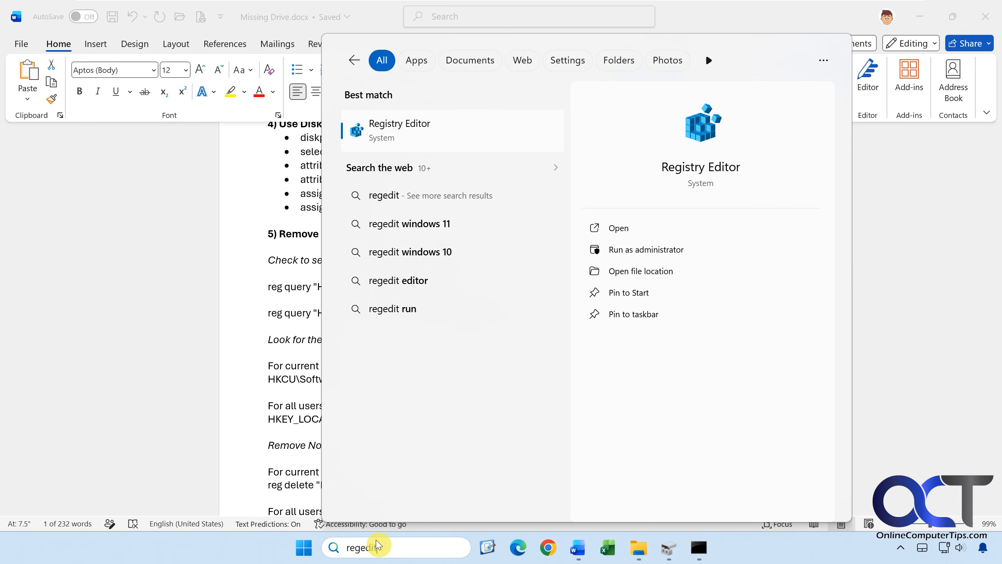
{"action": "left_click", "coordinate": [381, 138]}
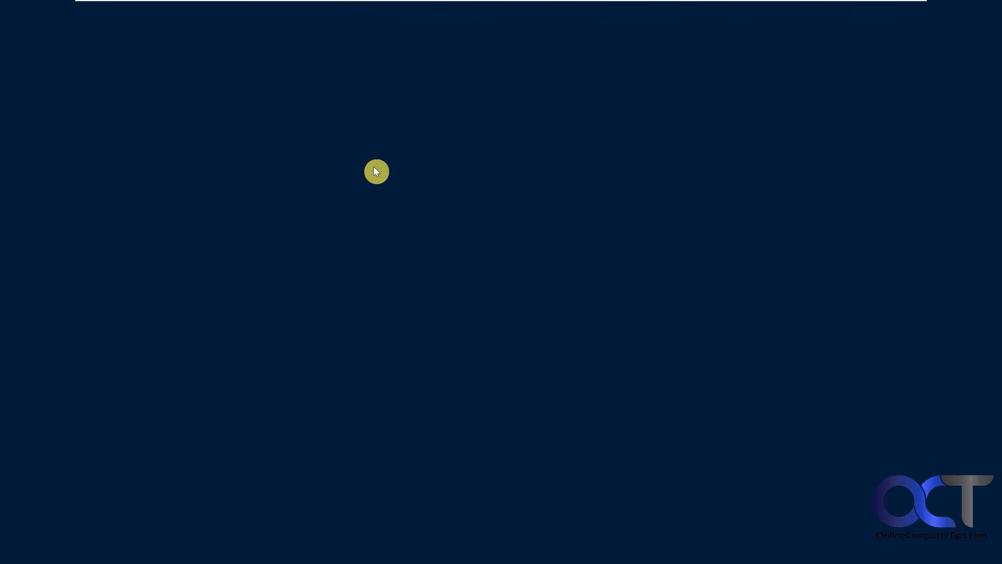
{"action": "left_click", "coordinate": [465, 379]}
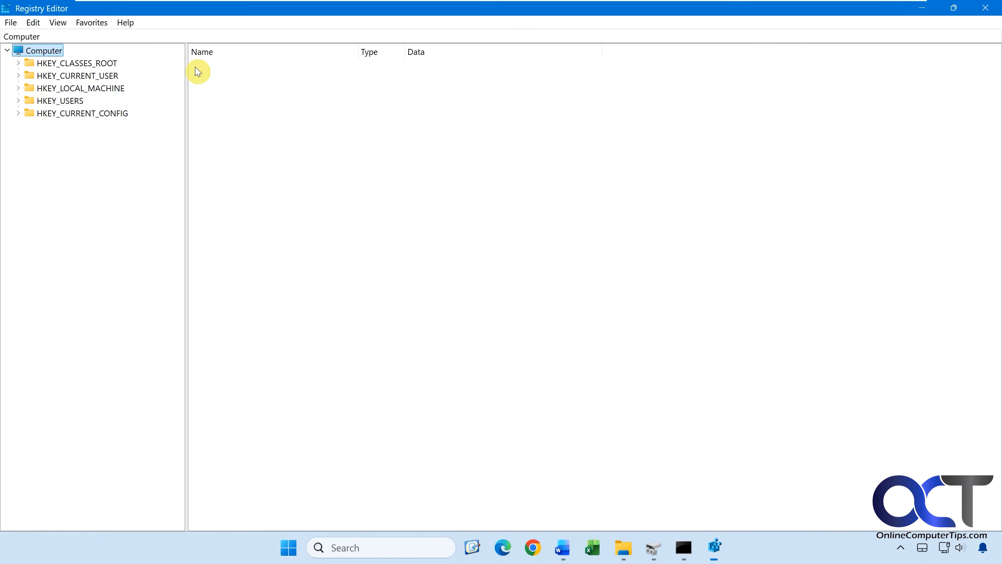
- Go to HKCU\Software\Microsoft\Windows\CurrentVersion\Policies\Explorer in Registry Editor and select the NoDrives value
{"action": "left_click", "coordinate": [112, 36]}
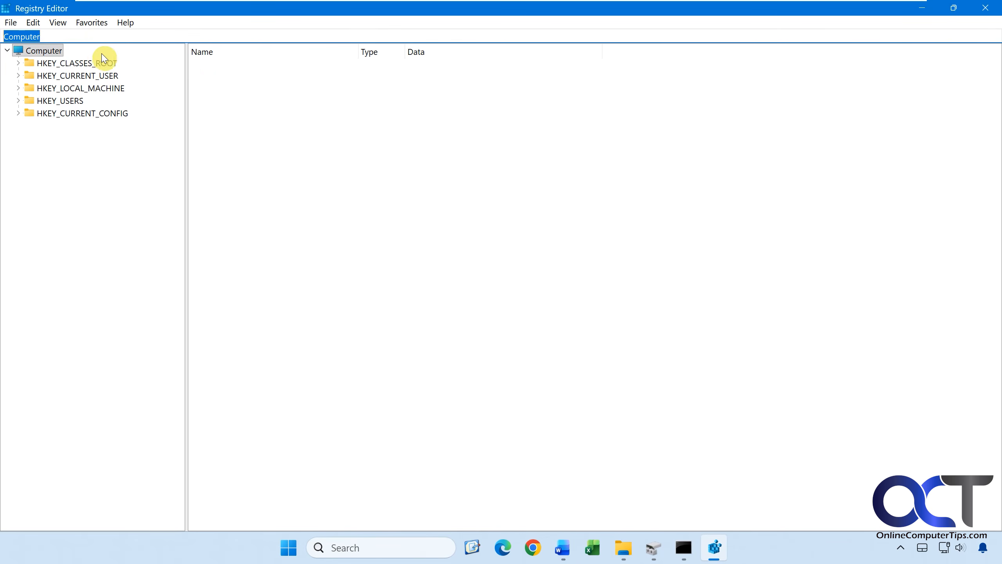
{"action": "key", "text": "ctrl+v"}
{"action": "key", "text": "Return"}
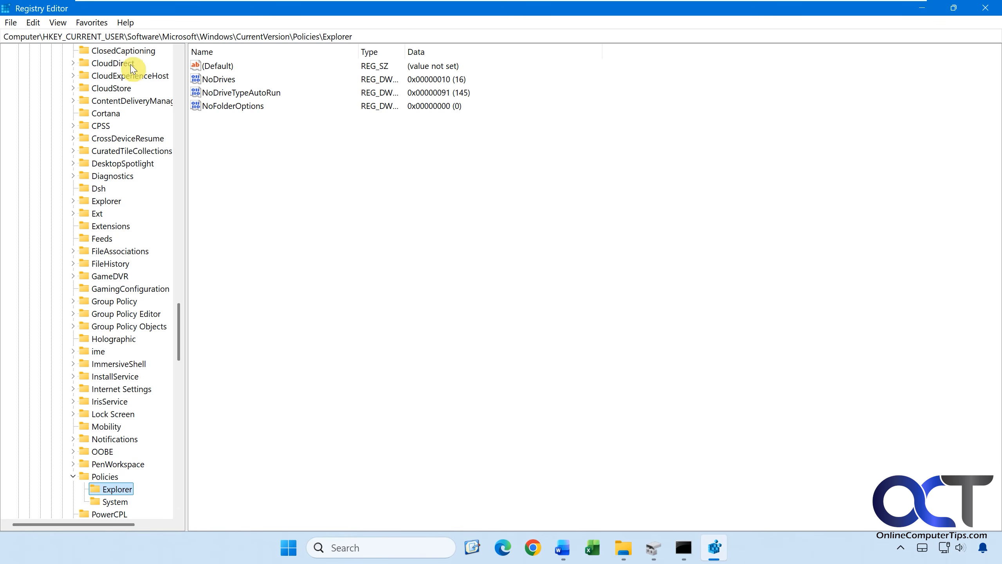
{"action": "left_click", "coordinate": [213, 79]}
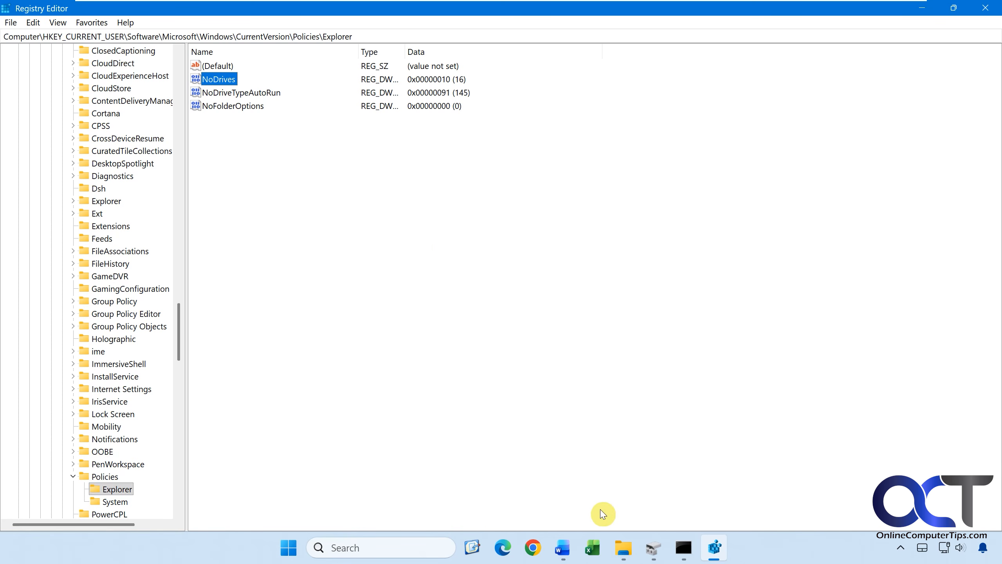
- Copy the all-users path from the notes and go to HKEY_LOCAL_MACHINE\Software\Microsoft\Windows\CurrentVersion\Policies\Explorer in Registry Editor
{"action": "left_click", "coordinate": [563, 547]}
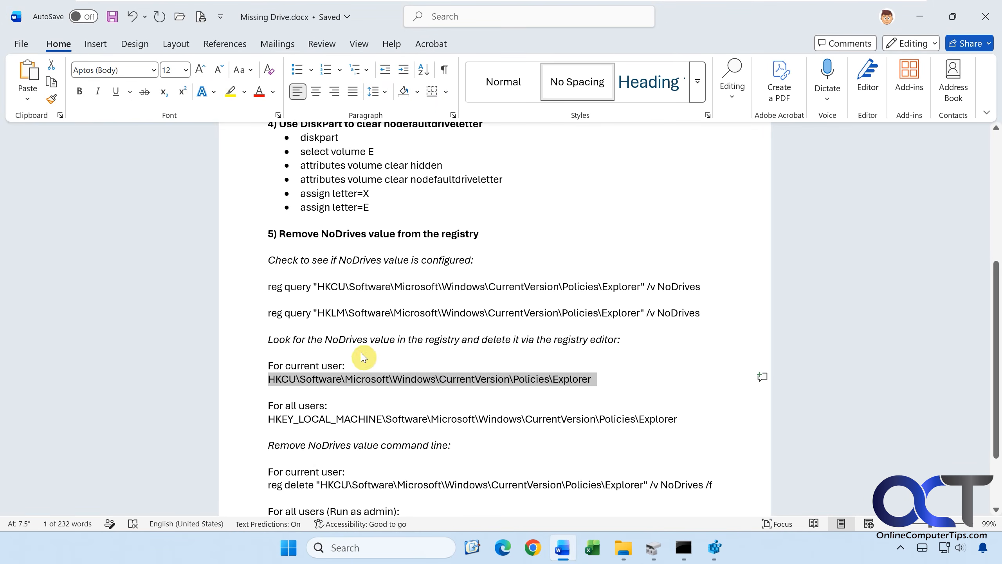
{"action": "left_click_drag", "start_coordinate": [680, 420], "coordinate": [276, 424]}
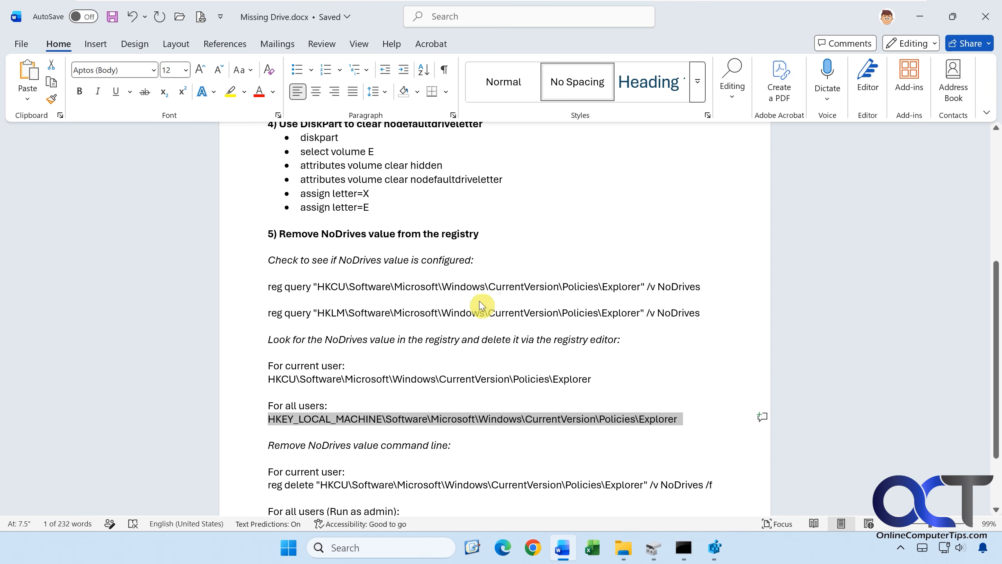
{"action": "left_click_drag", "start_coordinate": [325, 285], "coordinate": [700, 286]}
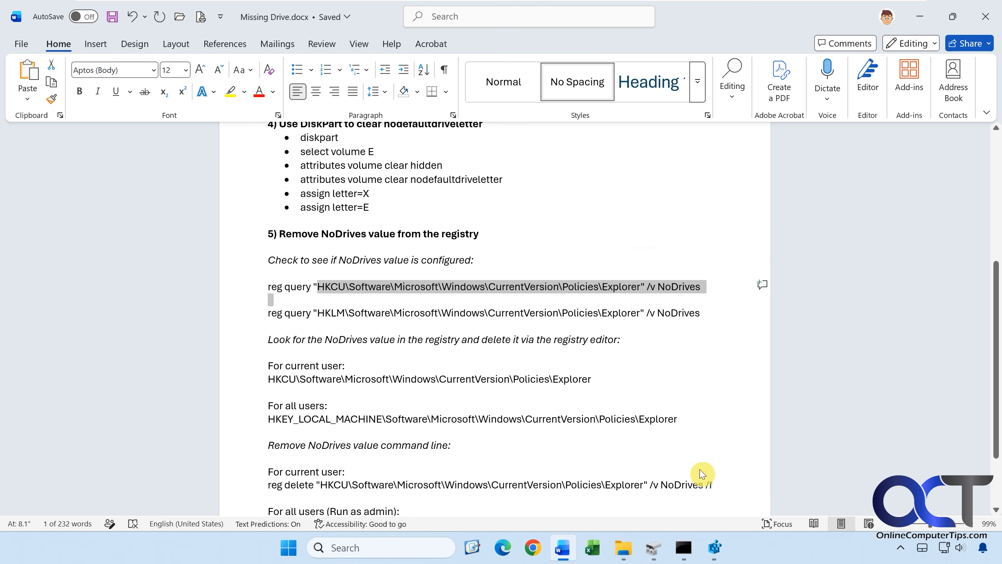
{"action": "left_click", "coordinate": [708, 548]}
{"action": "left_click_drag", "start_coordinate": [356, 37], "coordinate": [13, 33]}
{"action": "type", "text": "HKEY_LOCAL_MACHINE\\SOFTWARE\\Microsoft\\Windows\\CurrentVersion\\Policies\\Explorer"}
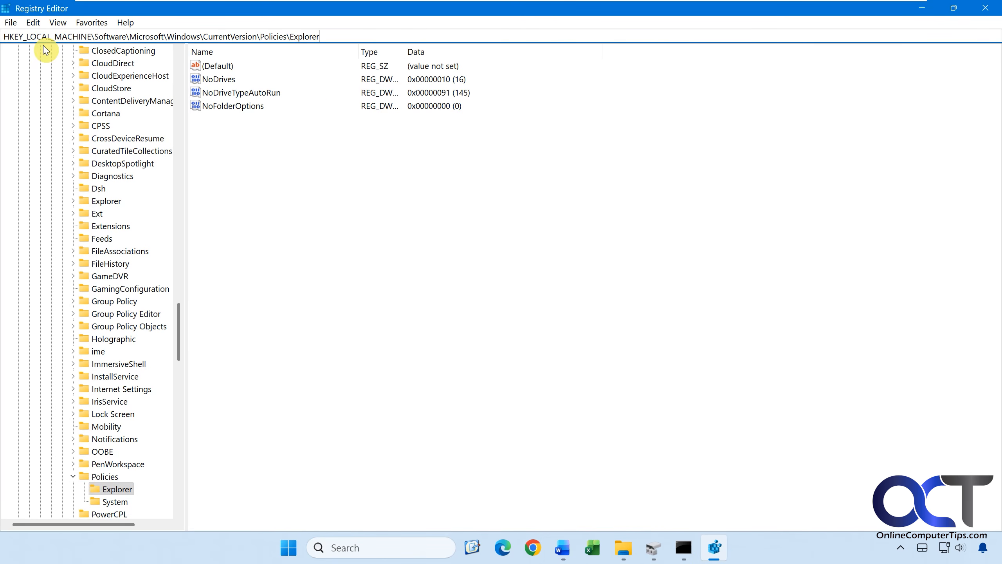
{"action": "key", "text": "Return"}
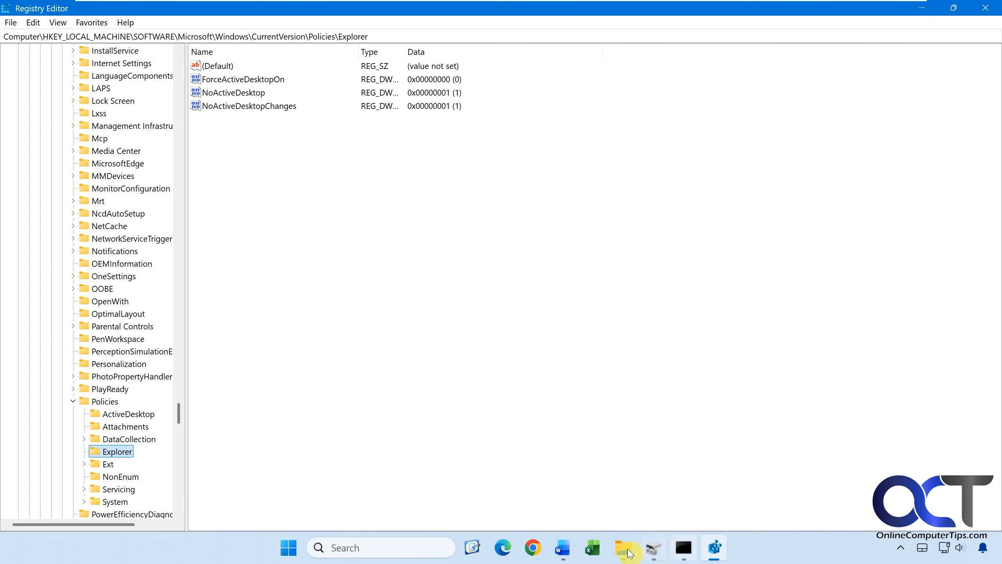
- Copy the current-user path from the Word notes and go to HKCU\Software\Microsoft\Windows\CurrentVersion\Policies\Explorer in Registry Editor
{"action": "left_click", "coordinate": [562, 548]}
{"action": "left_click_drag", "start_coordinate": [704, 313], "coordinate": [349, 313]}
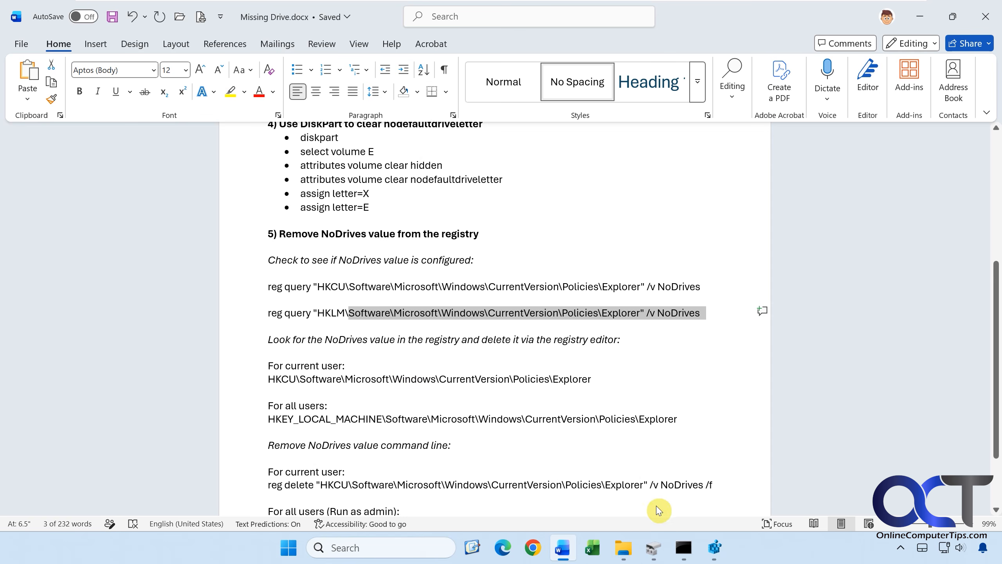
{"action": "left_click_drag", "start_coordinate": [708, 286], "coordinate": [319, 286]}
{"action": "left_click_drag", "start_coordinate": [594, 379], "coordinate": [268, 377]}
{"action": "key", "text": "ctrl+c"}
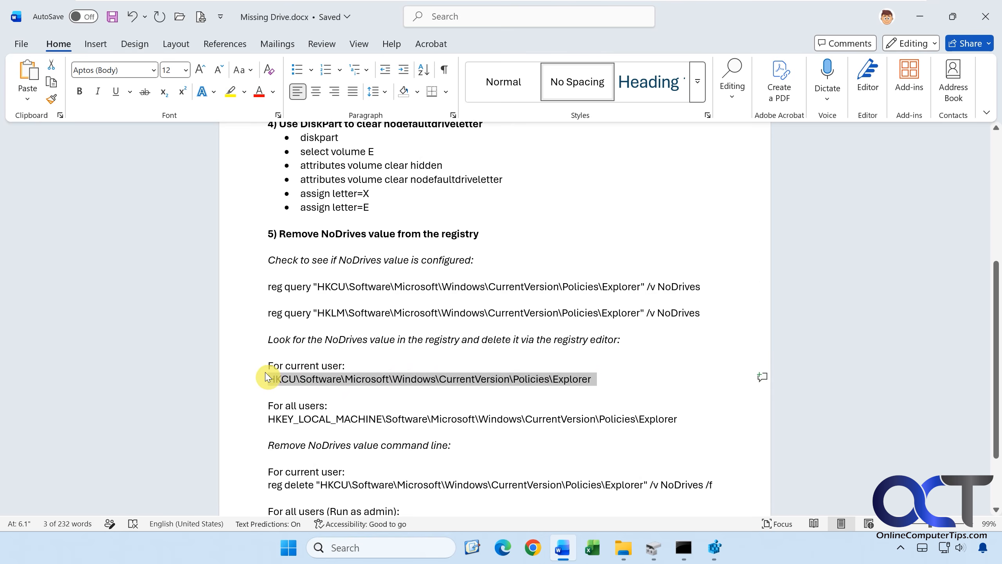
{"action": "left_click", "coordinate": [715, 548]}
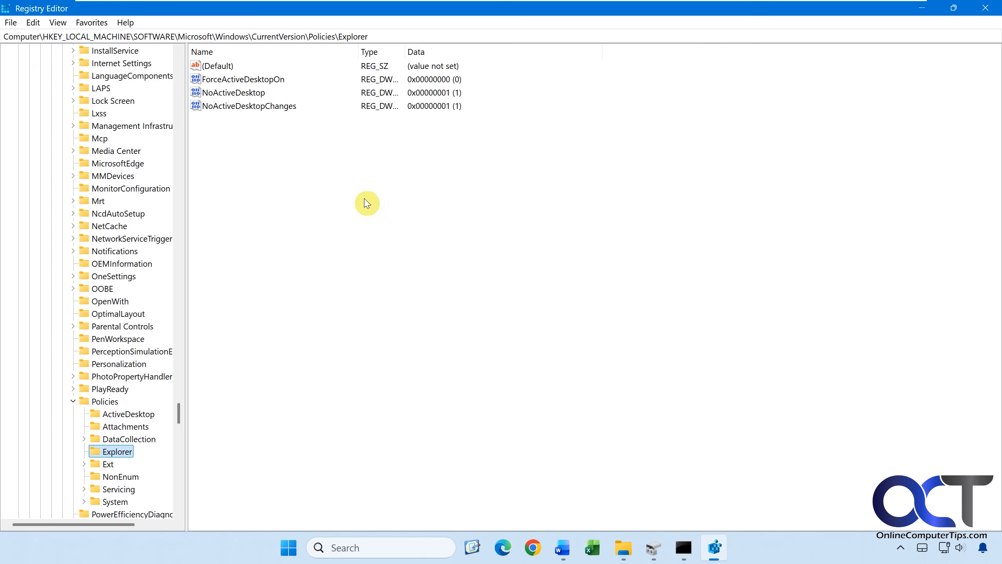
{"action": "left_click", "coordinate": [388, 36]}
{"action": "key", "text": "ctrl+v"}
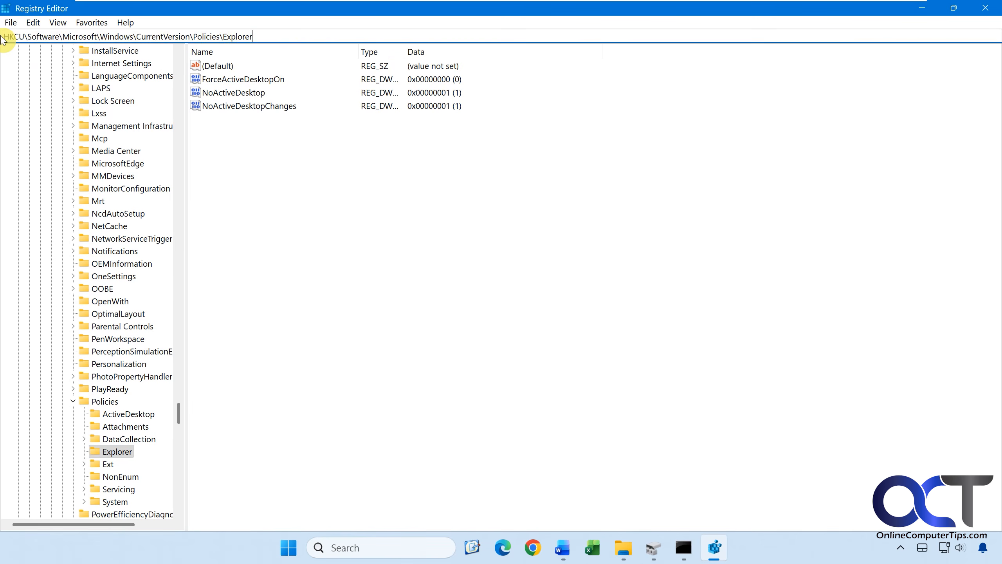
{"action": "key", "text": "Return"}
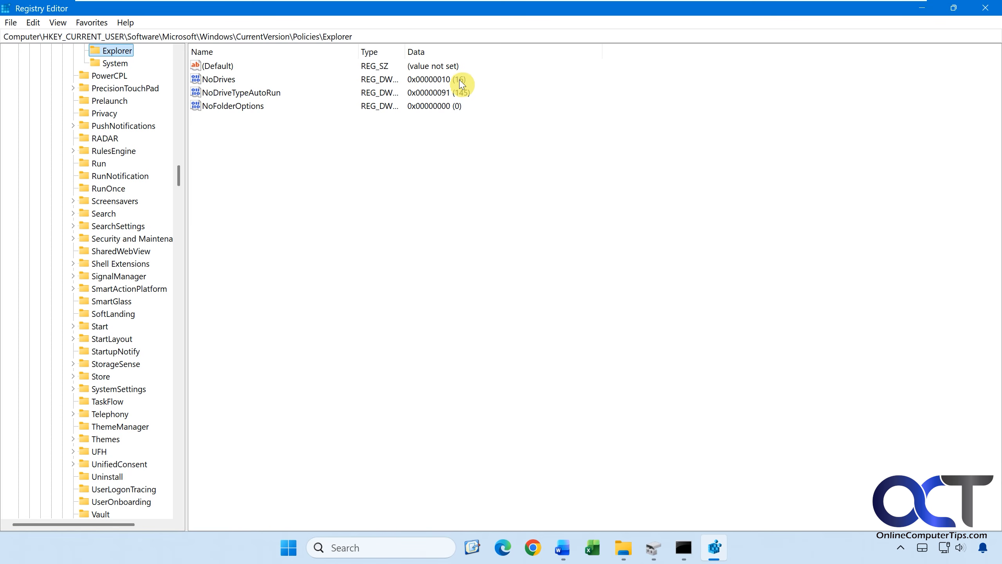
- Inspect the NoDrives value's data in decimal and its available actions, leaving the value unmodified
{"action": "double_click", "coordinate": [270, 81]}
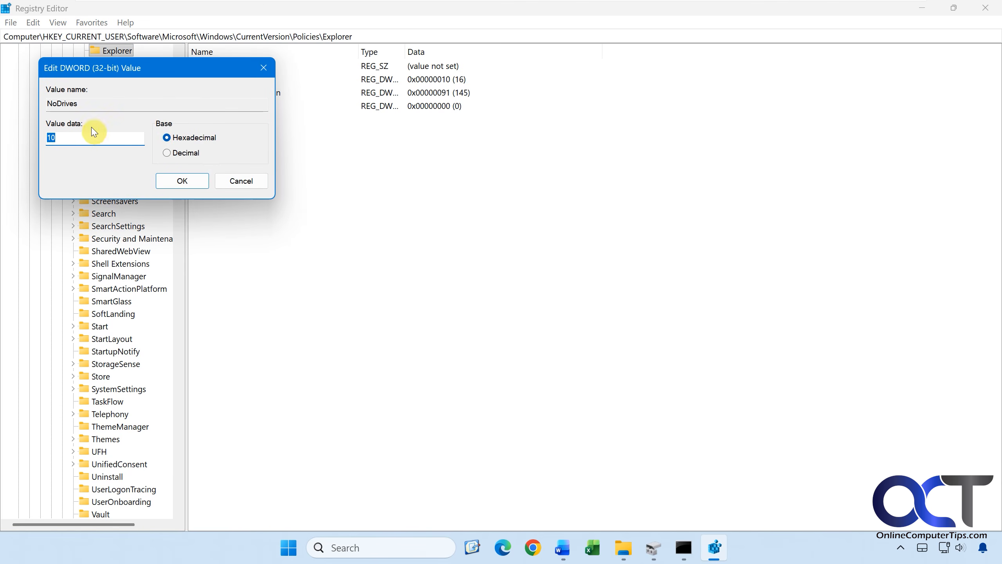
{"action": "left_click", "coordinate": [169, 153]}
{"action": "left_click", "coordinate": [241, 181]}
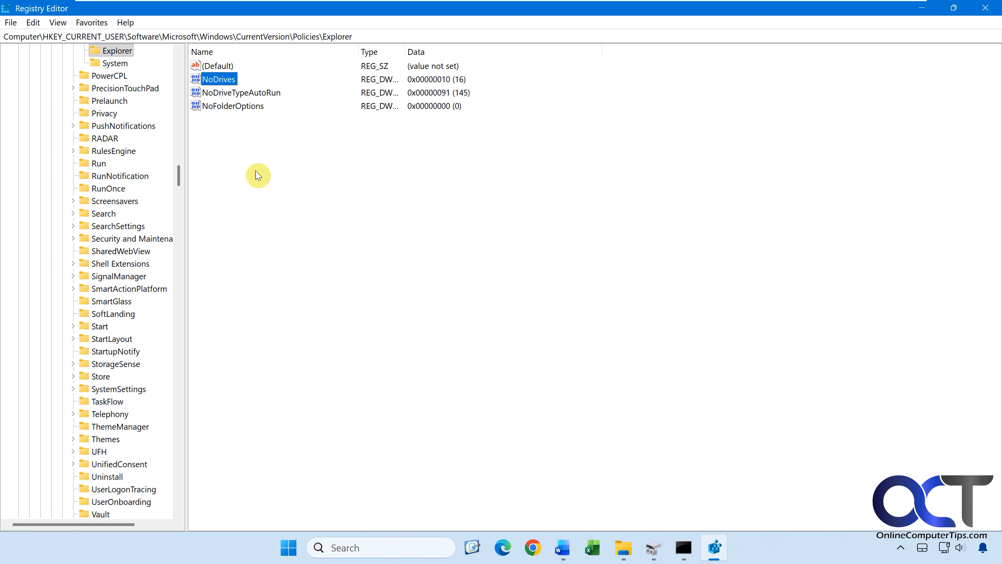
{"action": "right_click", "coordinate": [217, 83]}
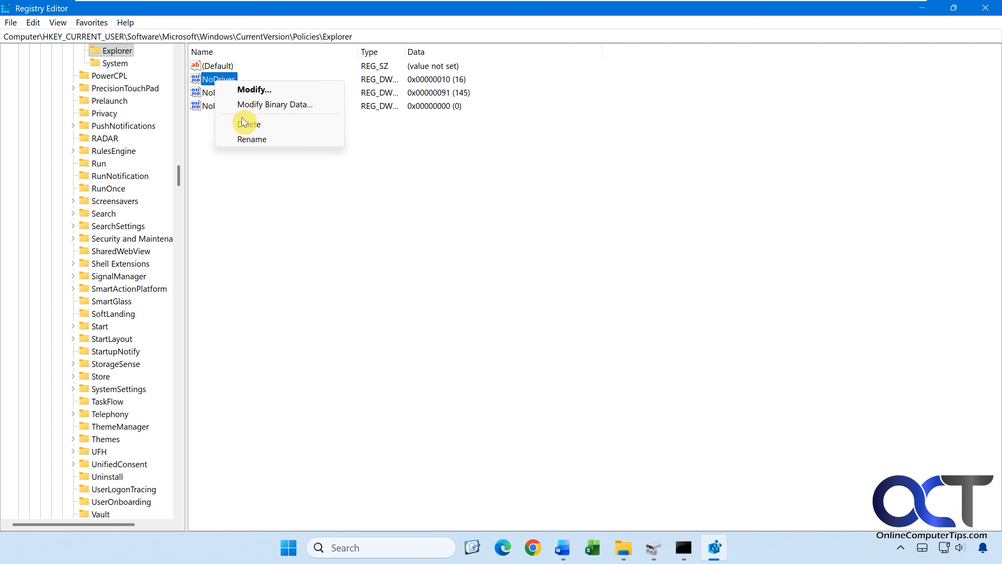
{"action": "left_click", "coordinate": [343, 249]}
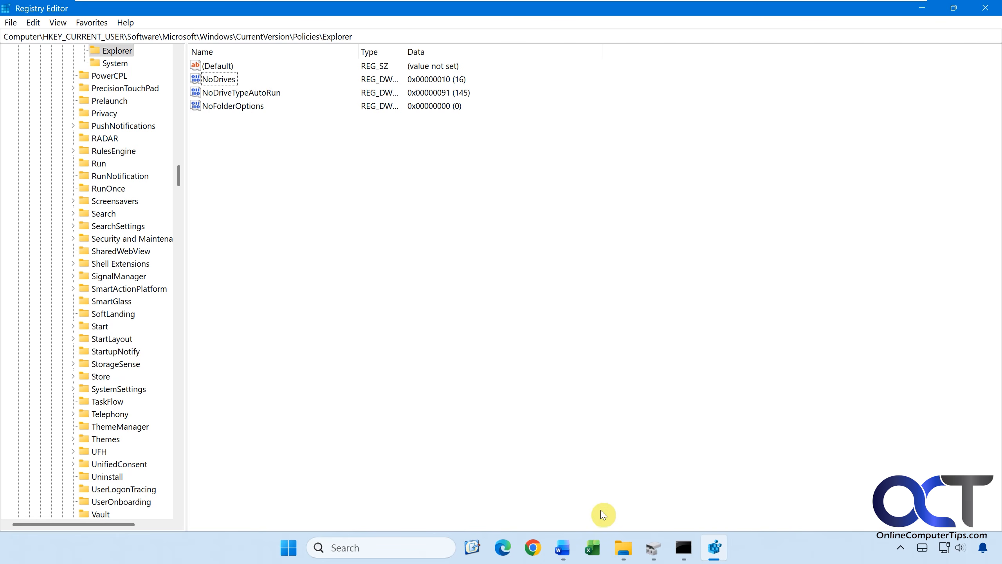
- Switch to the Word notes and copy the current-user reg delete command for removing the NoDrives value
{"action": "left_click", "coordinate": [563, 548]}
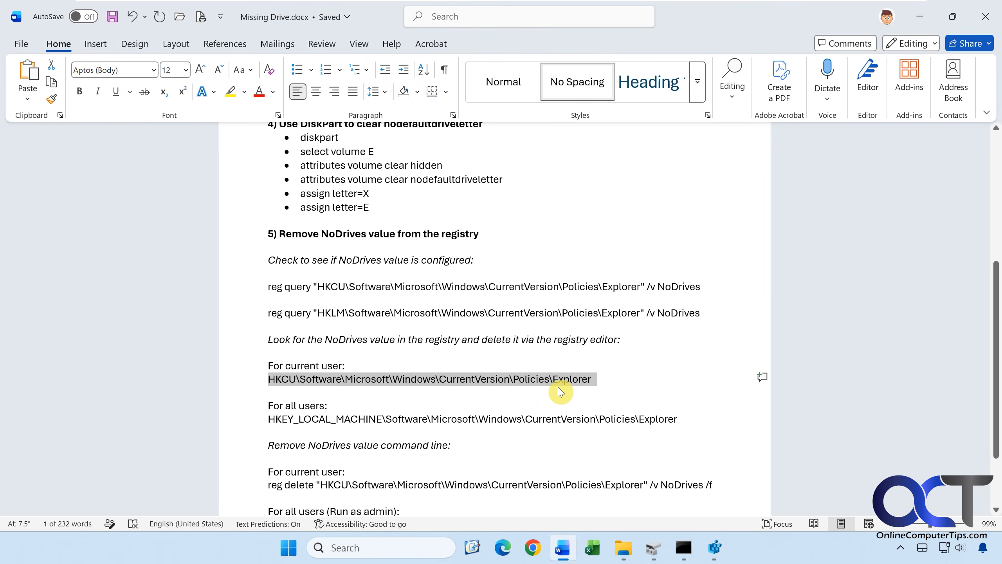
{"action": "scroll", "coordinate": [559, 393], "scroll_direction": "down", "scroll_amount": 2}
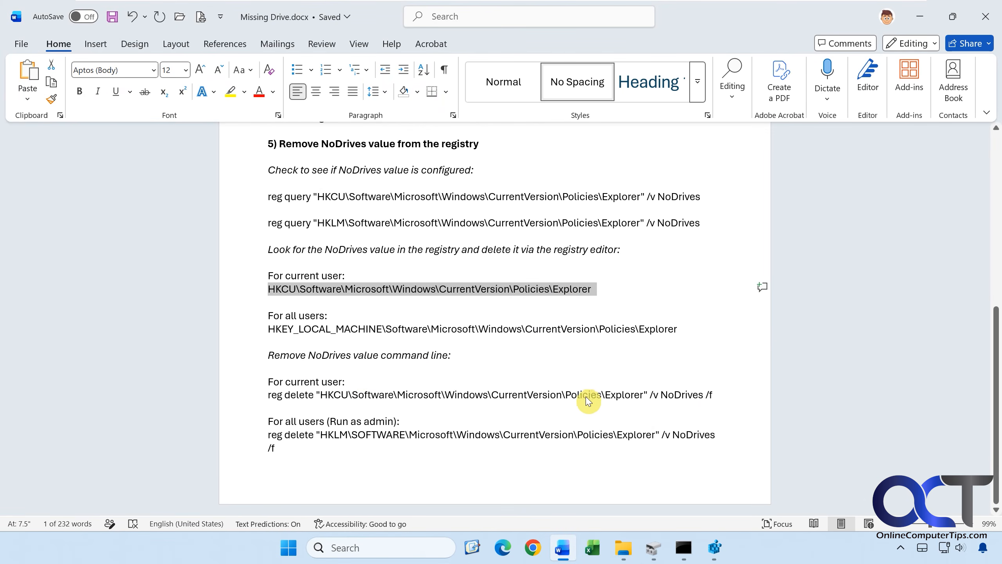
{"action": "left_click_drag", "start_coordinate": [718, 395], "coordinate": [270, 394]}
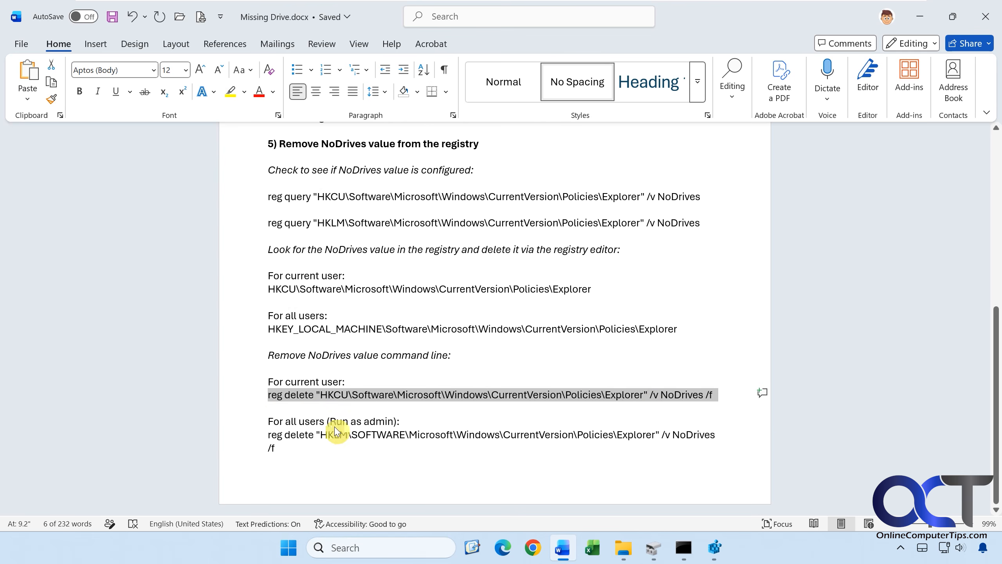
{"action": "left_click_drag", "start_coordinate": [278, 448], "coordinate": [267, 436]}
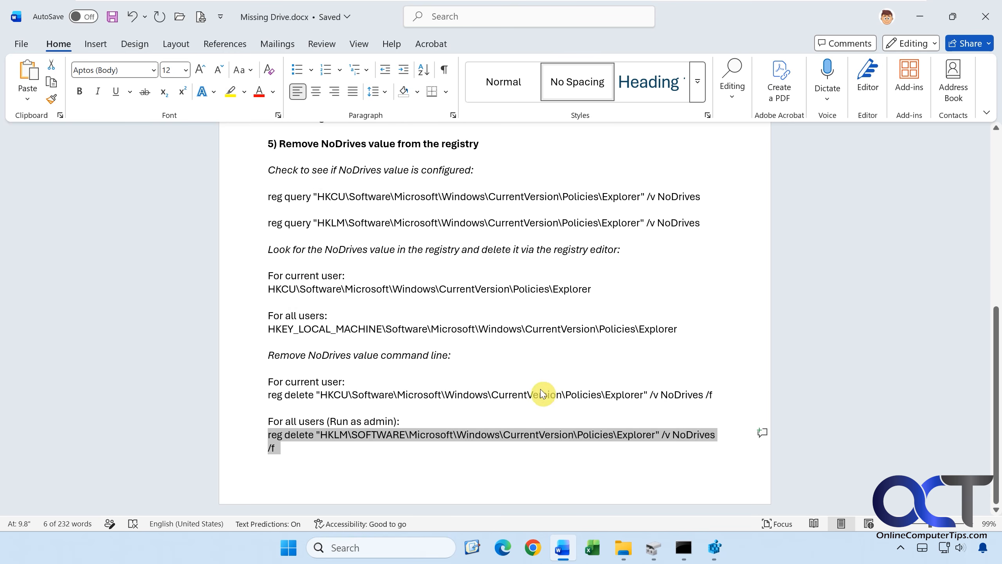
{"action": "left_click_drag", "start_coordinate": [710, 391], "coordinate": [255, 397]}
{"action": "key", "text": "ctrl+c"}
- Clear the Command Prompt with cls and run reg delete "HKCU\Software\Microsoft\Windows\CurrentVersion\Policies\Explorer" /v NoDrives /f
{"action": "left_click", "coordinate": [684, 548]}
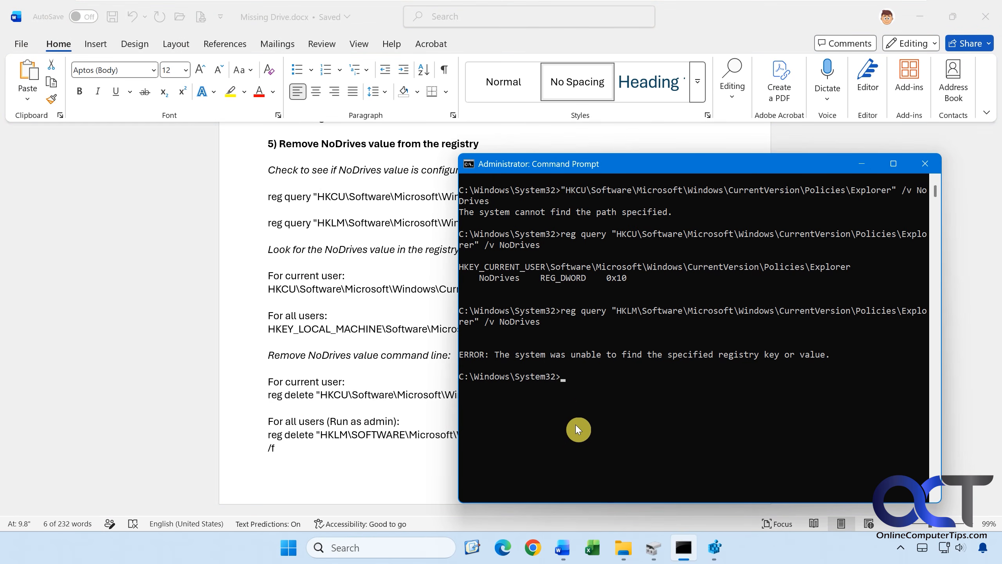
{"action": "type", "text": "cls"}
{"action": "key", "text": "Return"}
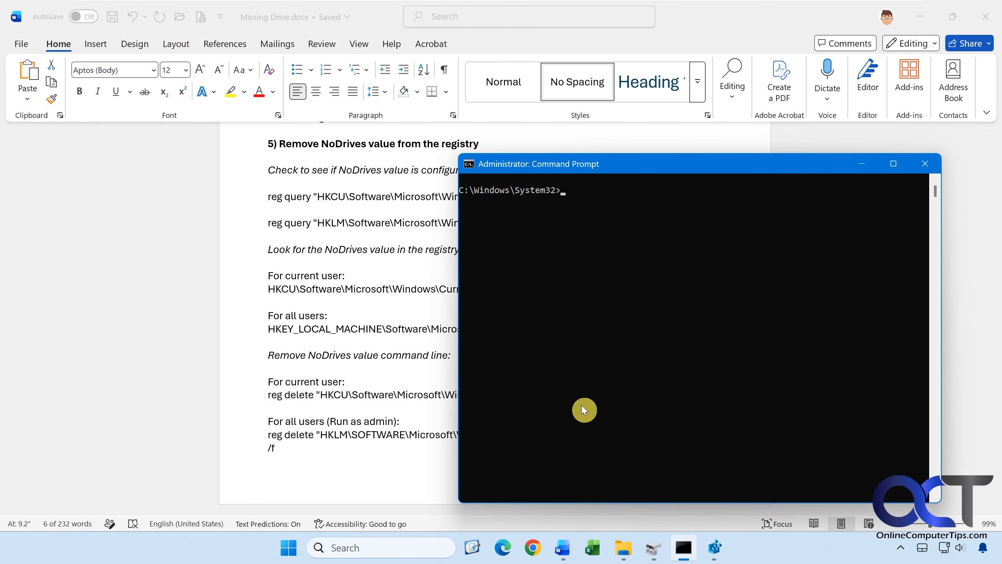
{"action": "key", "text": "ctrl+v"}
{"action": "key", "text": "Return"}
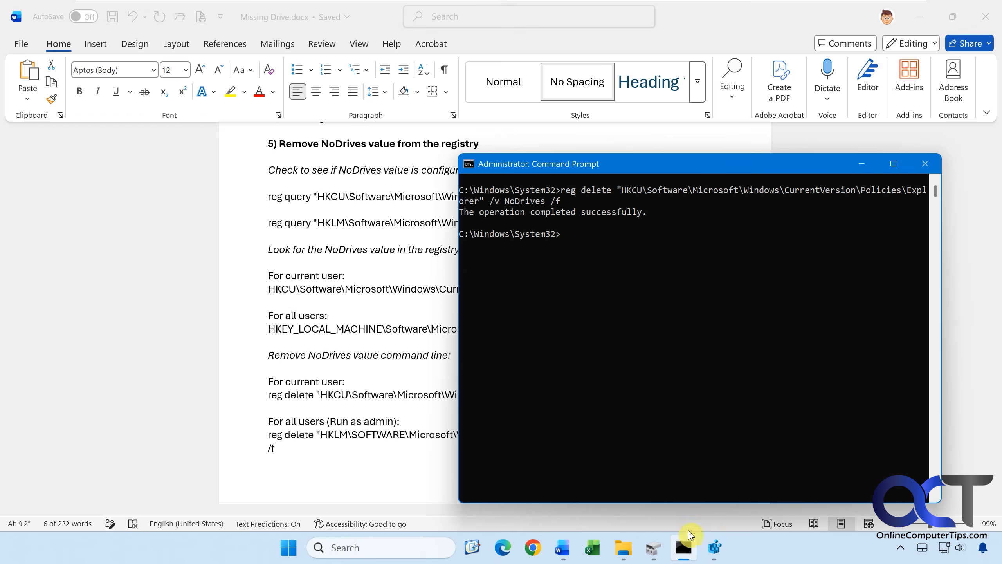
- Refresh the current-user Policies\Explorer key in Registry Editor and restart Windows Explorer
{"action": "left_click", "coordinate": [715, 548]}
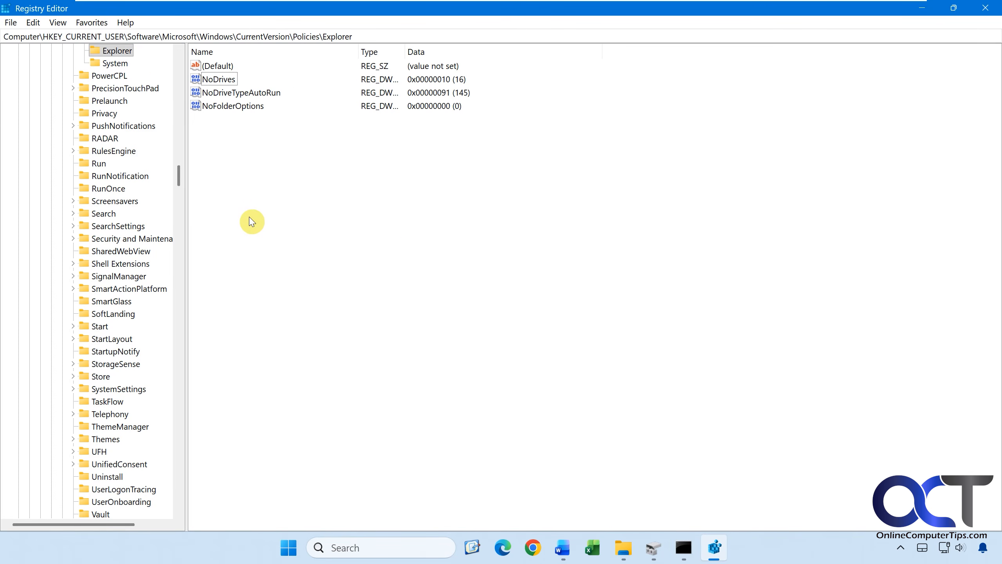
{"action": "key", "text": "F5"}
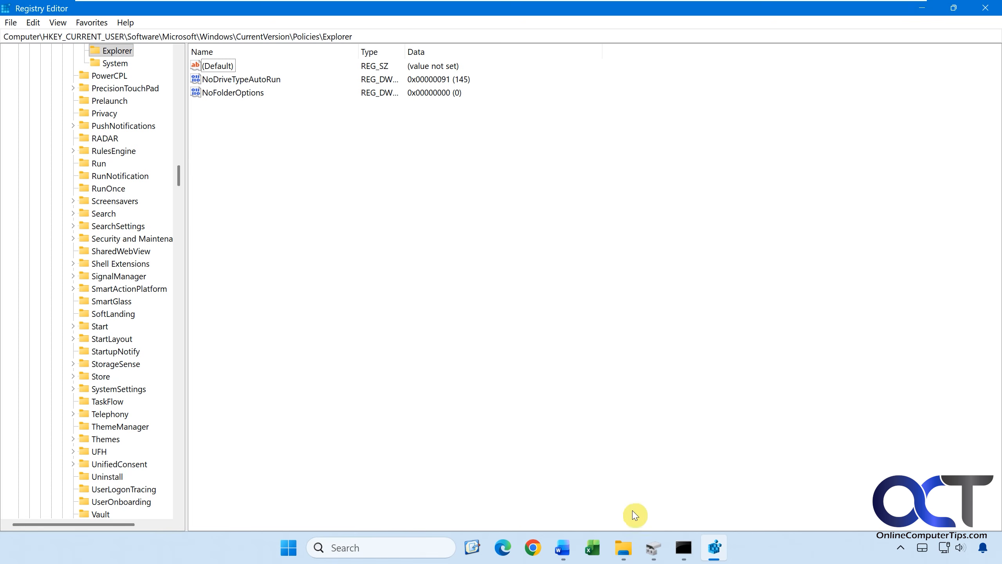
{"action": "left_click", "coordinate": [624, 551]}
{"action": "right_click", "coordinate": [624, 550]}
{"action": "left_click", "coordinate": [617, 511]}
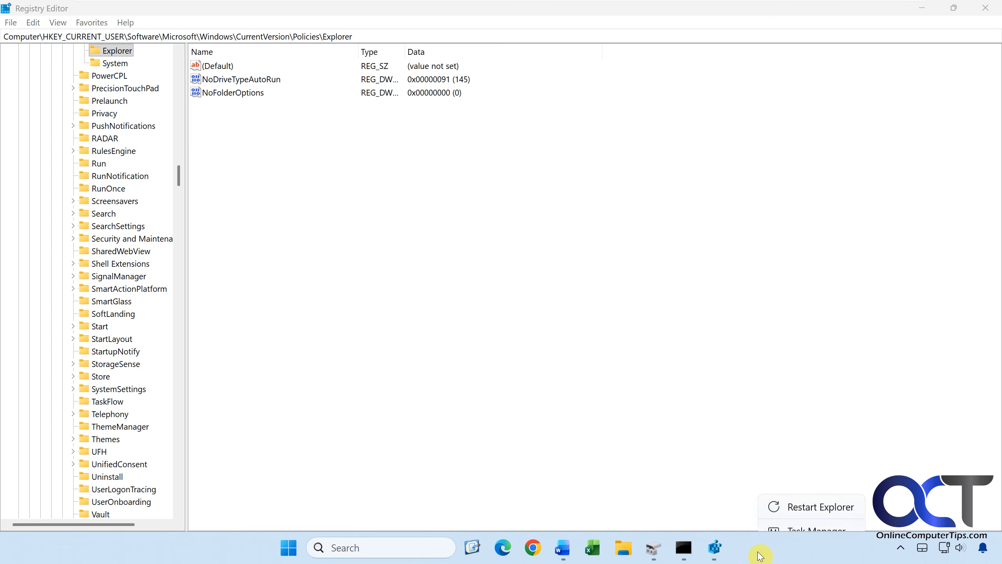
{"action": "right_click", "coordinate": [759, 554]}
{"action": "left_click", "coordinate": [801, 470]}
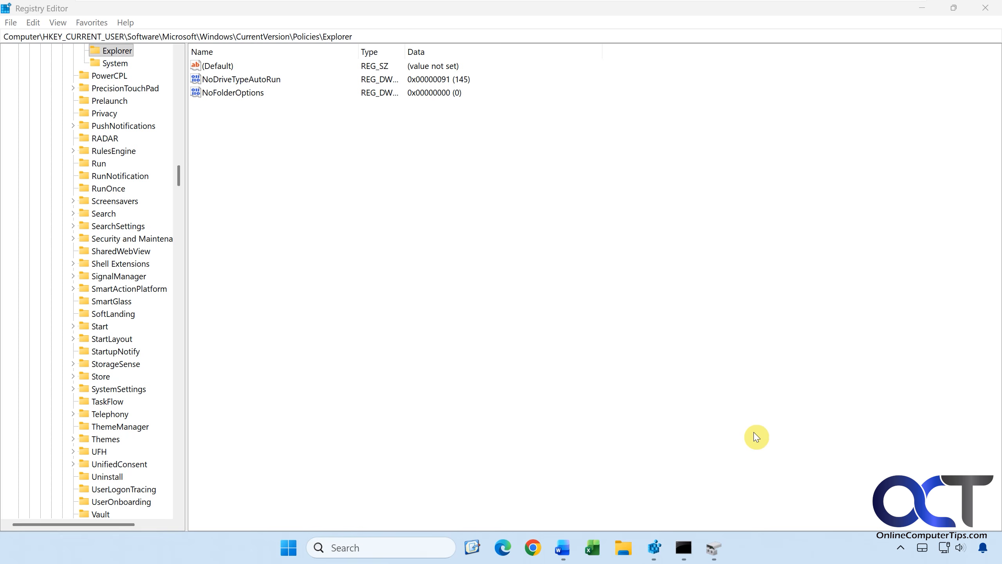
- Open This PC in File Explorer and open the (E:) Data drive to check its contents
{"action": "left_click", "coordinate": [623, 547]}
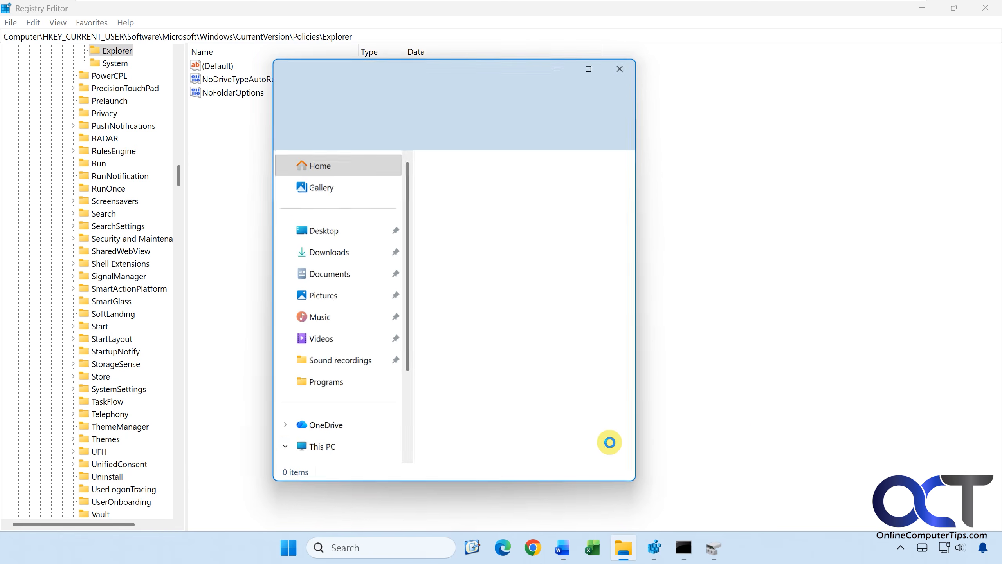
{"action": "left_click", "coordinate": [331, 448]}
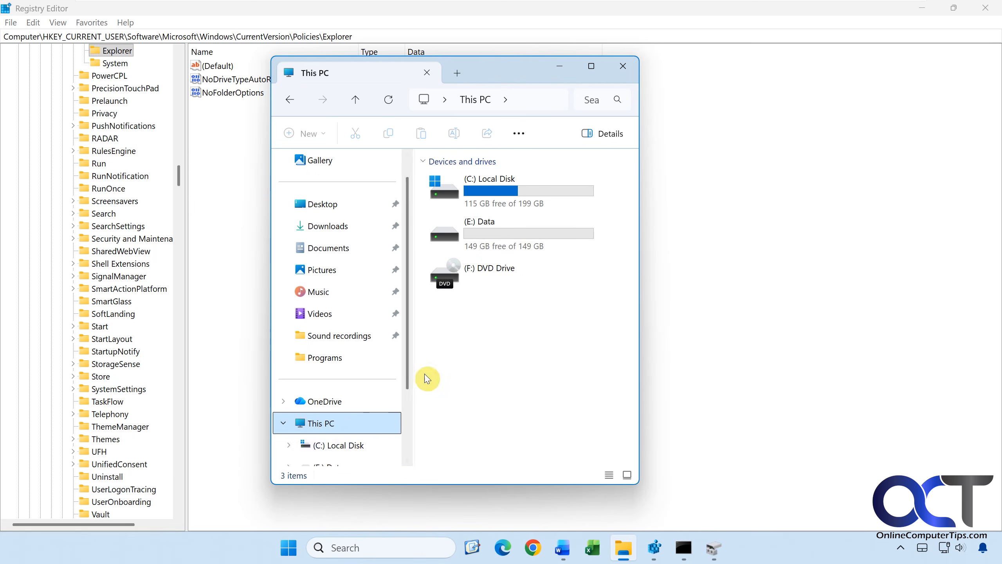
{"action": "double_click", "coordinate": [507, 245]}
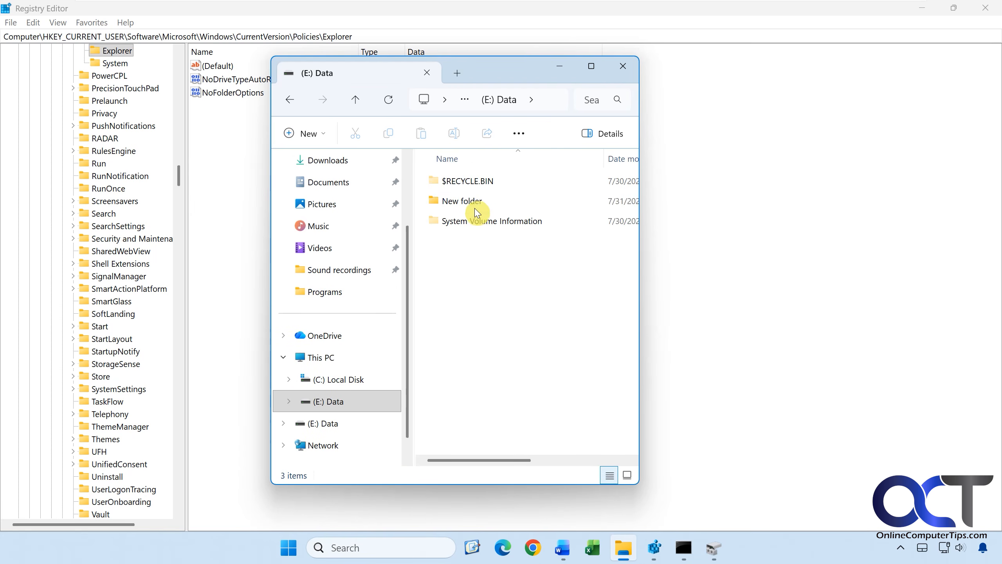
- Return to the Word notes, review the drive-recovery methods, and highlight NoDrives in the section 5 heading
{"action": "left_click", "coordinate": [556, 547]}
{"action": "left_click", "coordinate": [553, 466]}
{"action": "scroll", "coordinate": [553, 469], "scroll_direction": "up", "scroll_amount": 6}
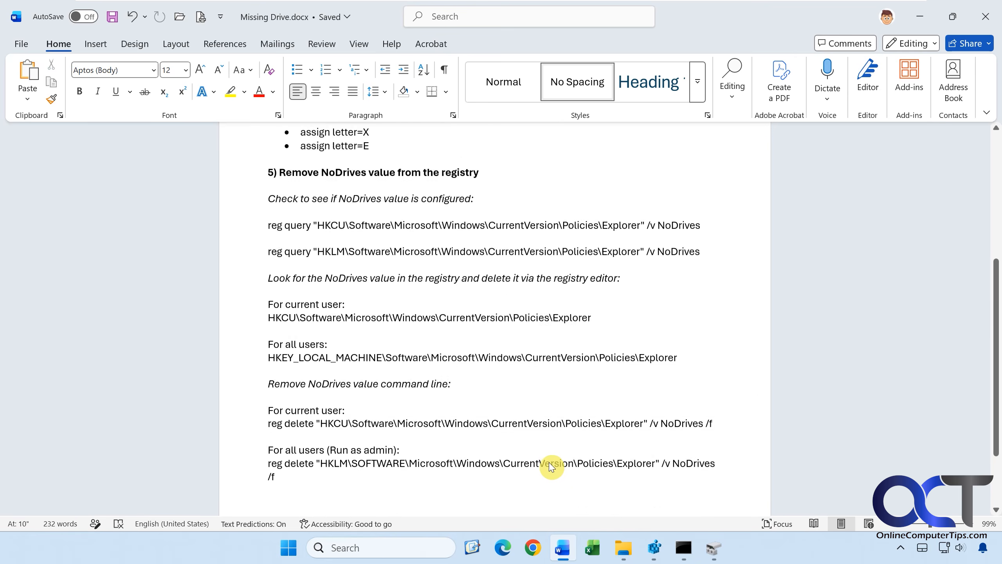
{"action": "scroll", "coordinate": [552, 470], "scroll_direction": "up", "scroll_amount": 1}
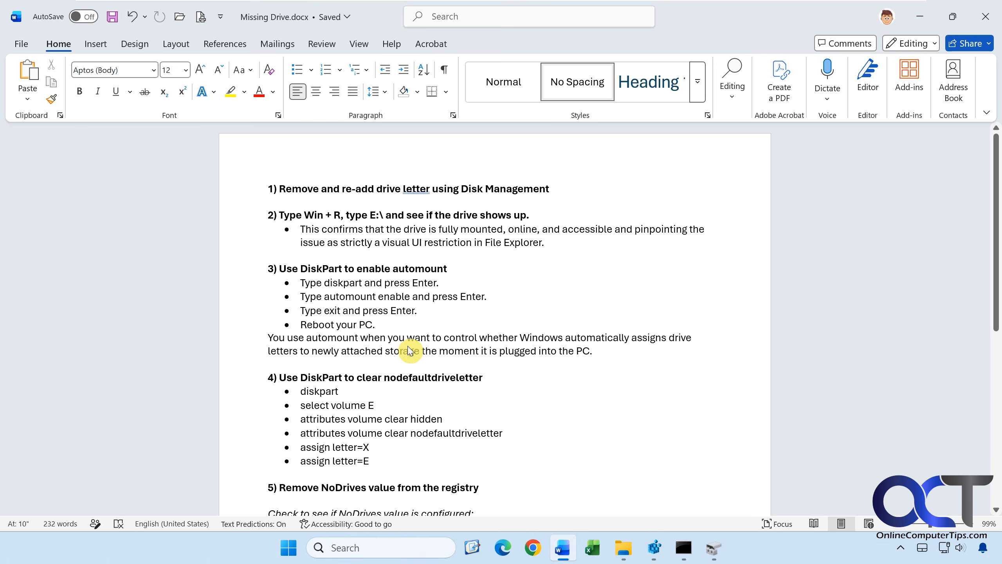
{"action": "scroll", "coordinate": [448, 421], "scroll_direction": "down", "scroll_amount": 8}
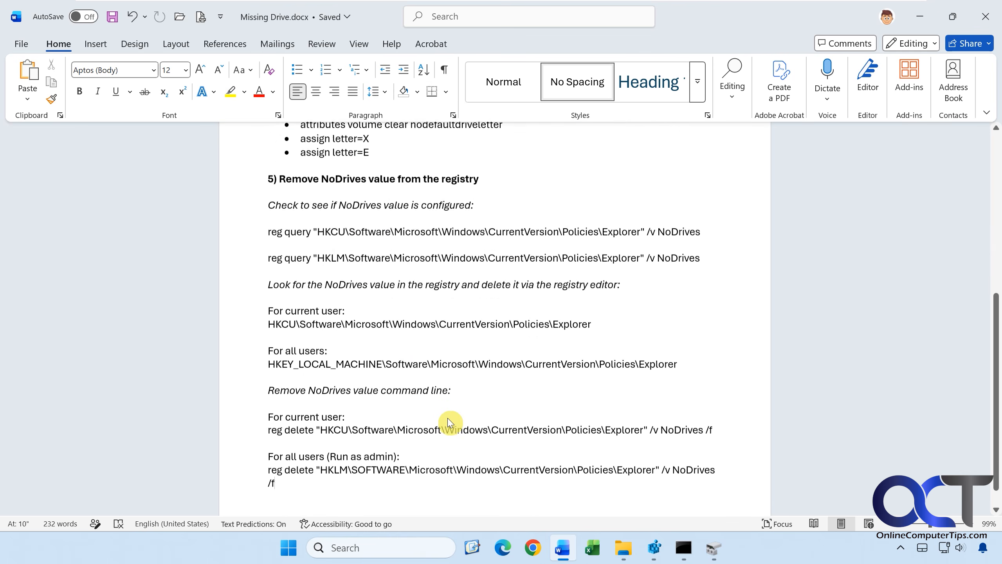
{"action": "left_click_drag", "start_coordinate": [366, 170], "coordinate": [320, 171]}
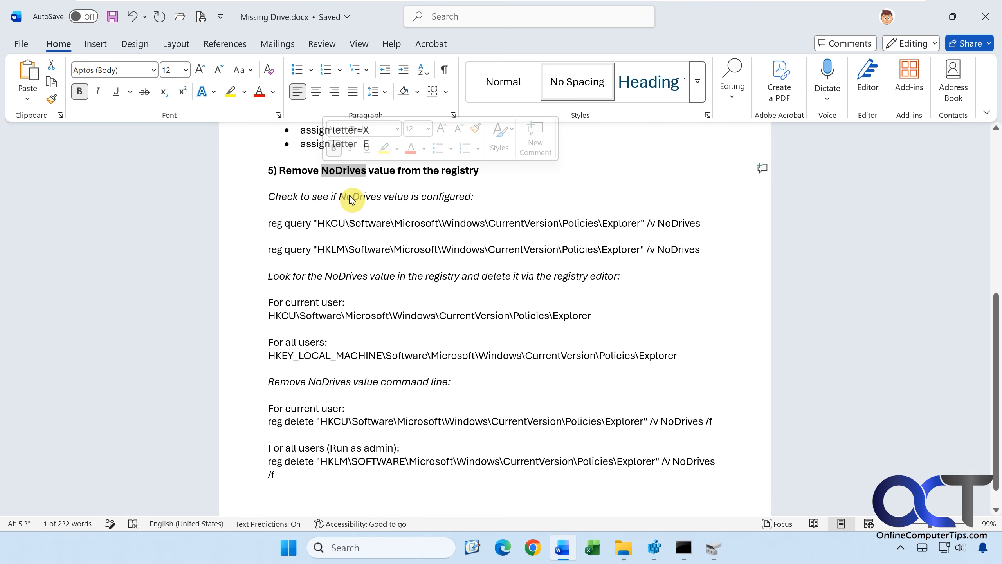